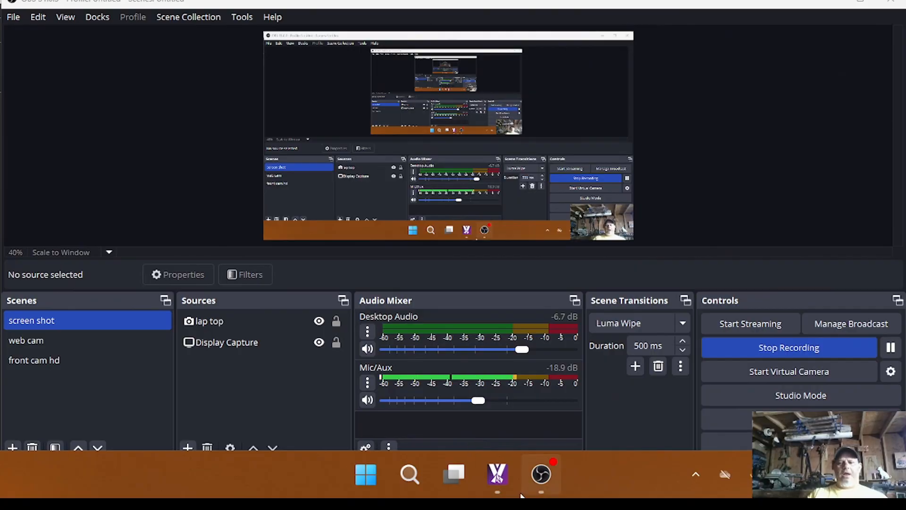
Switch to MillMage and view the properties of the 1/2 in ball mill in the tool library's bowl bits folder.
click(491, 473)
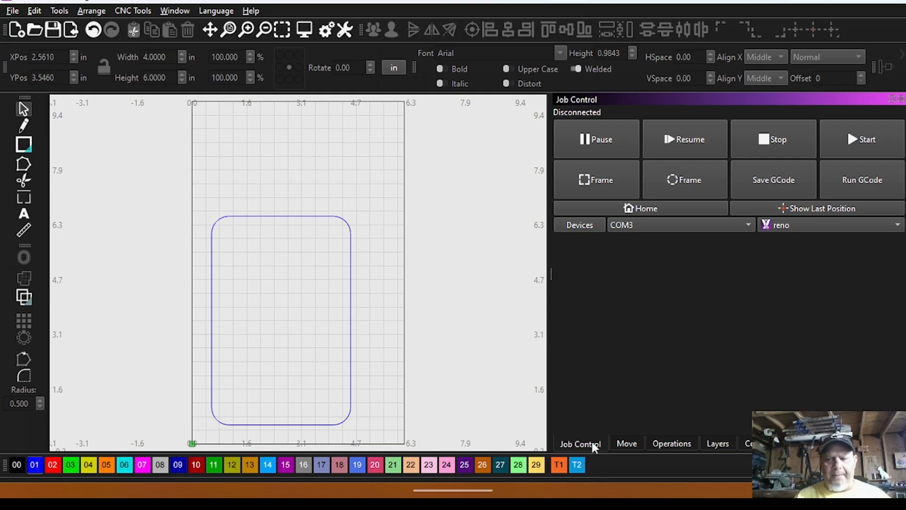
click(653, 448)
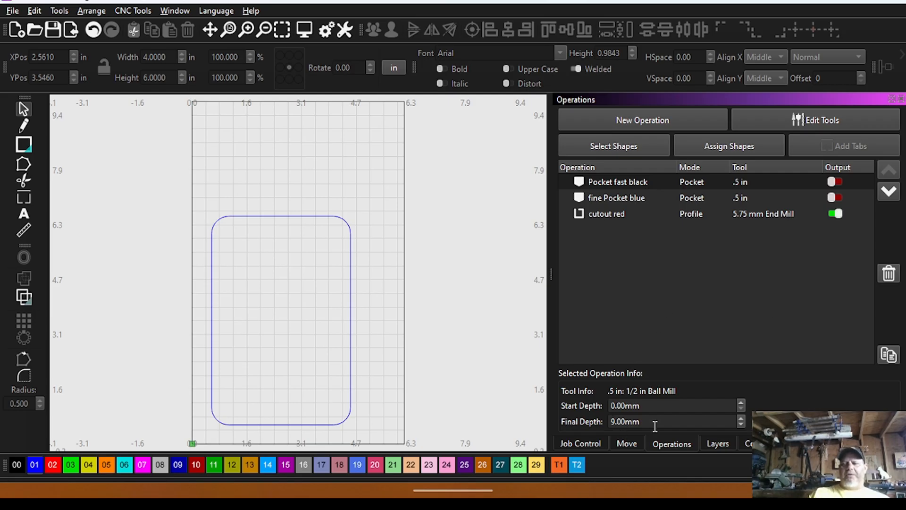
click(812, 119)
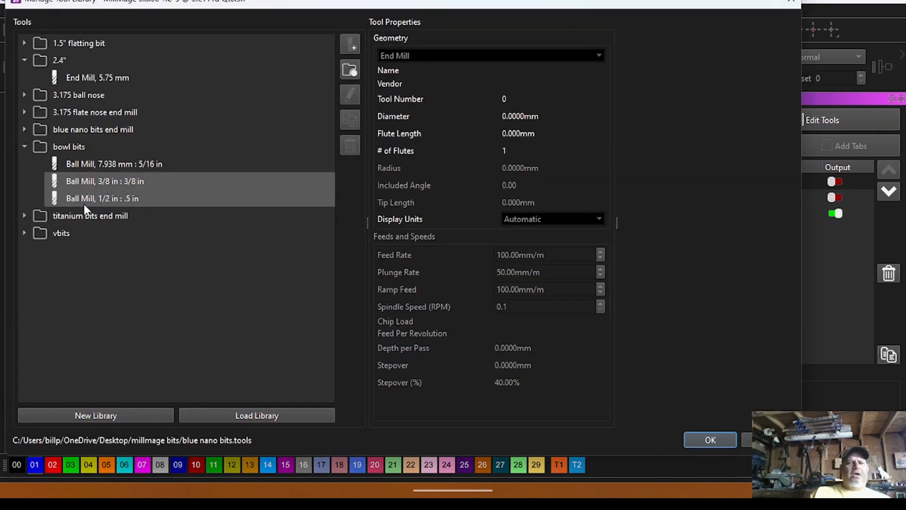
click(108, 194)
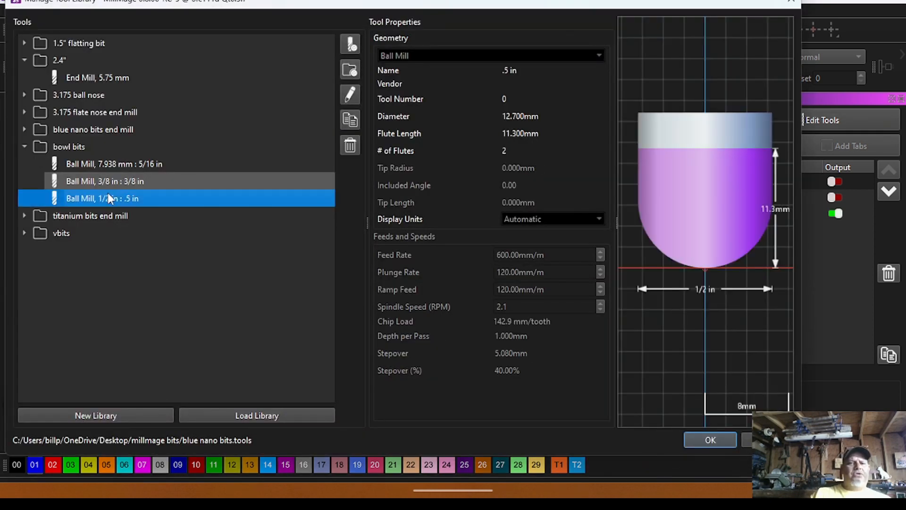
click(354, 43)
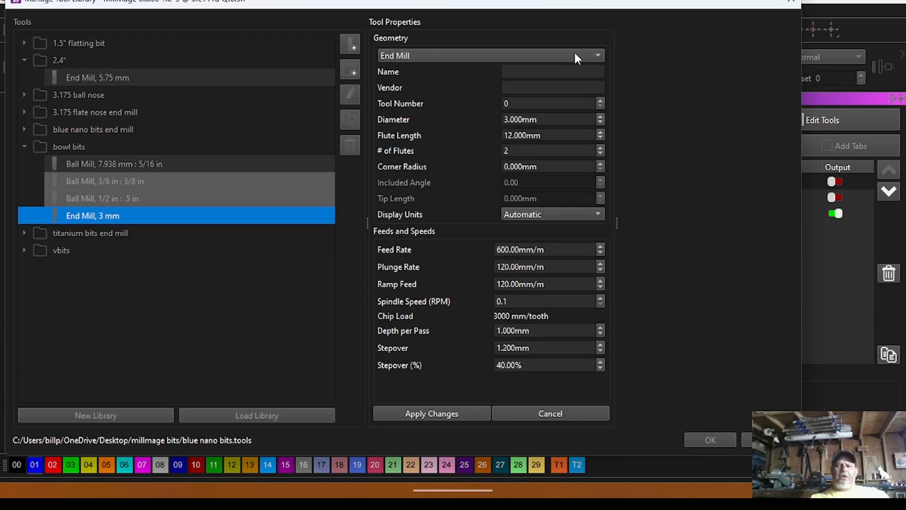
click(602, 53)
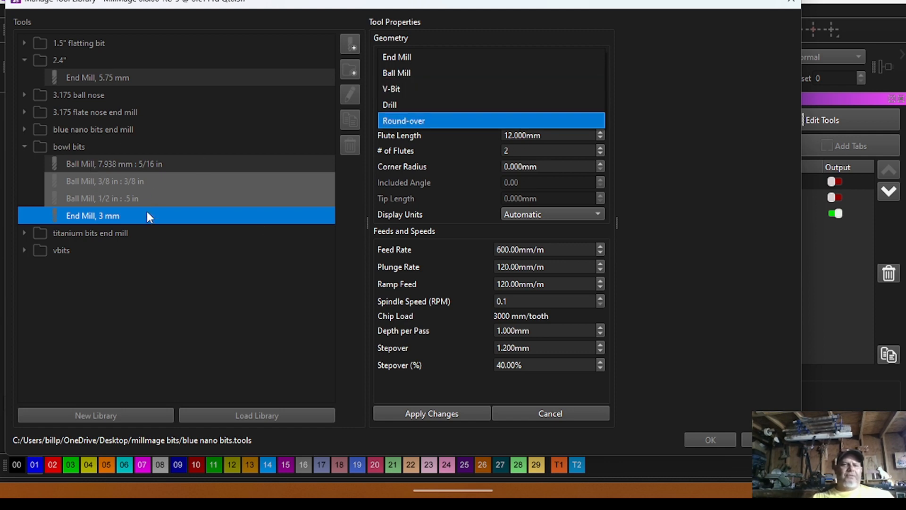
click(791, 1)
click(792, 2)
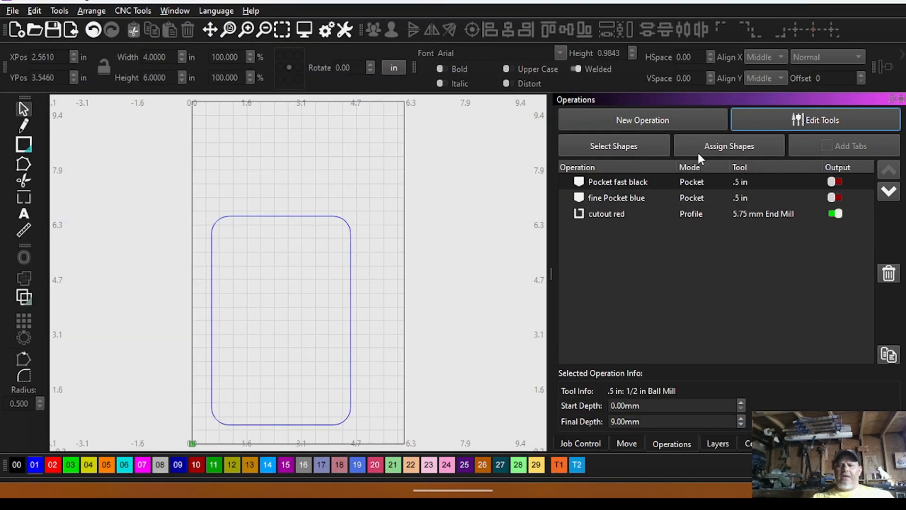
click(661, 119)
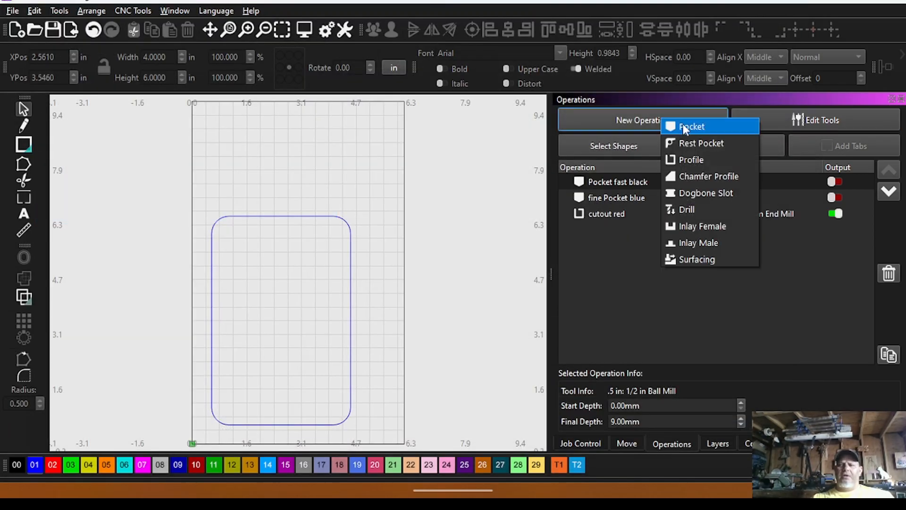
click(683, 125)
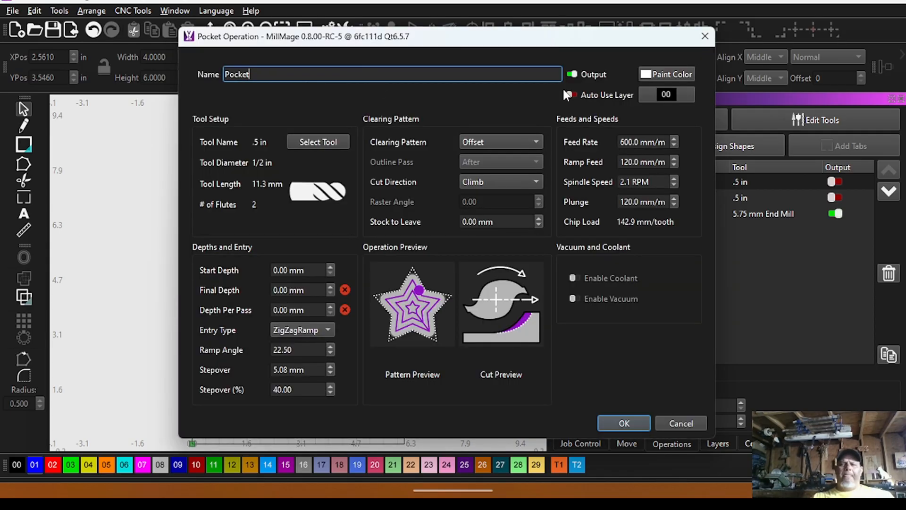
click(706, 36)
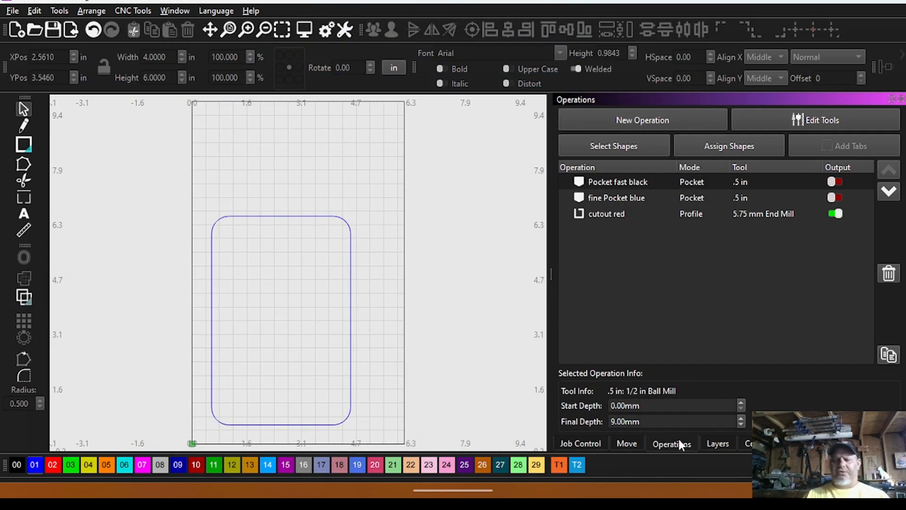
Make layers C00 and C02 visible so the black and red shapes are shown with the blue one.
click(717, 443)
click(593, 133)
click(591, 162)
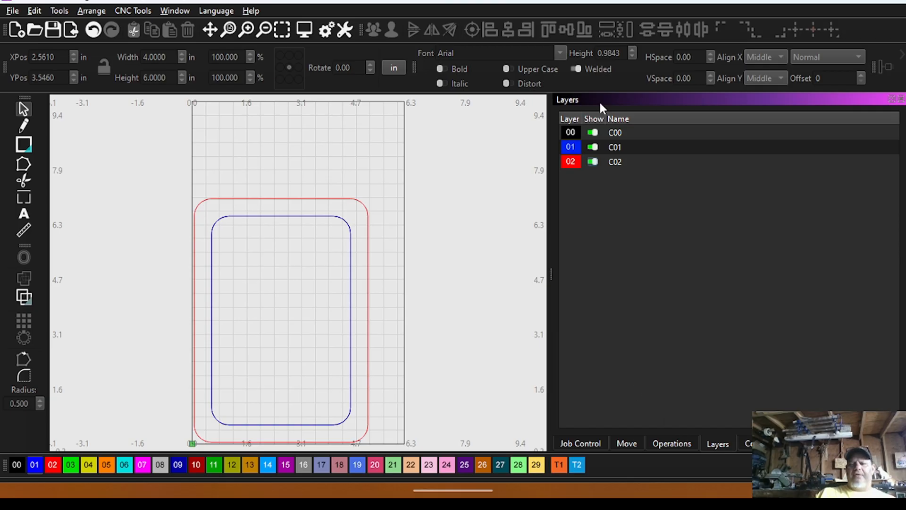
Turn off the output of the cutout red profile operation.
click(675, 444)
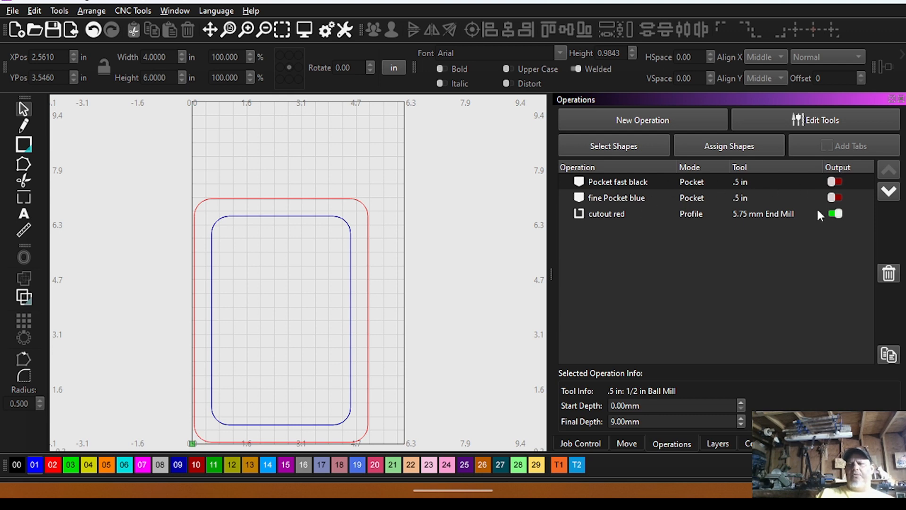
click(835, 213)
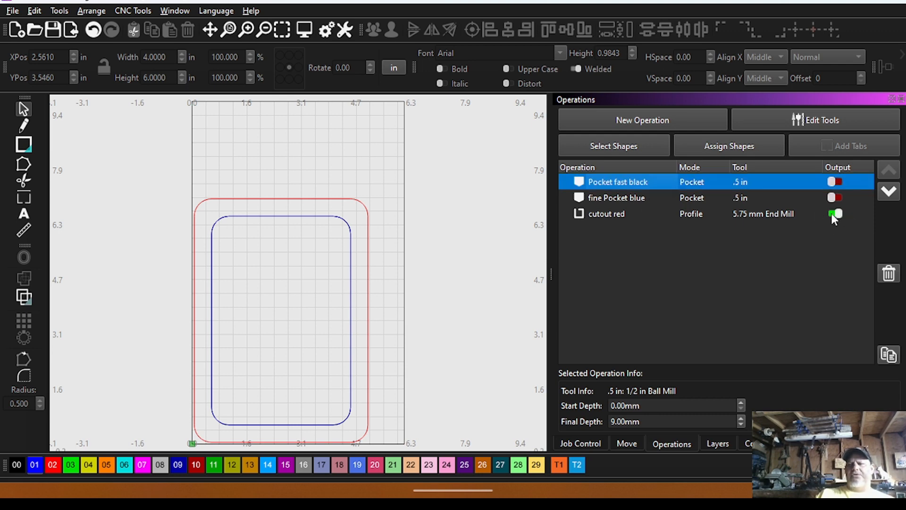
double_click(602, 182)
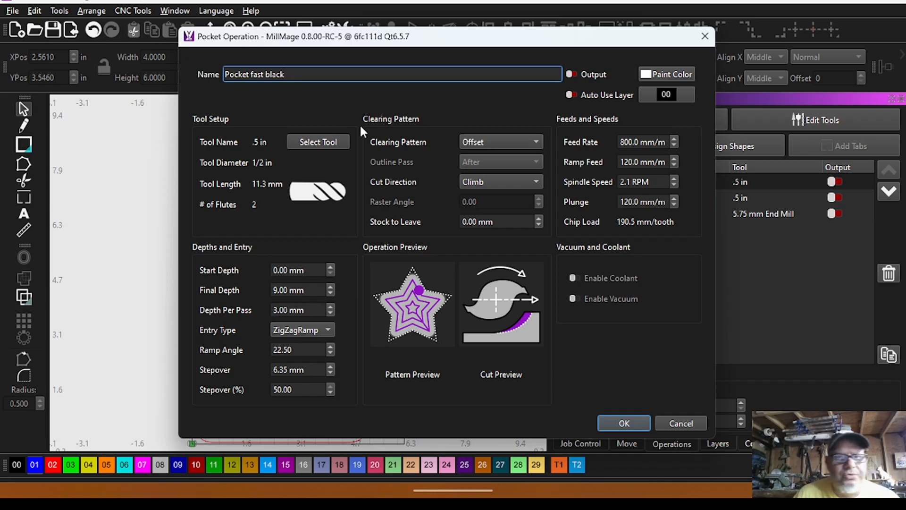
click(322, 141)
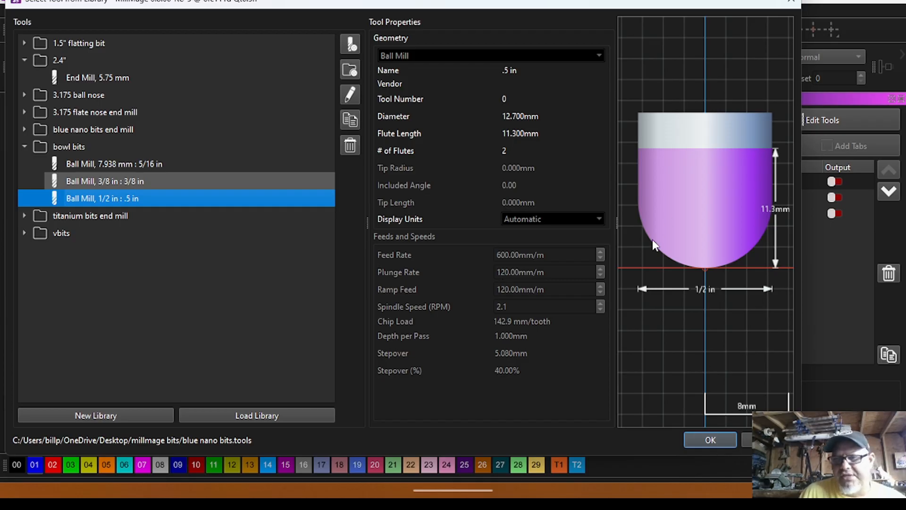
click(706, 438)
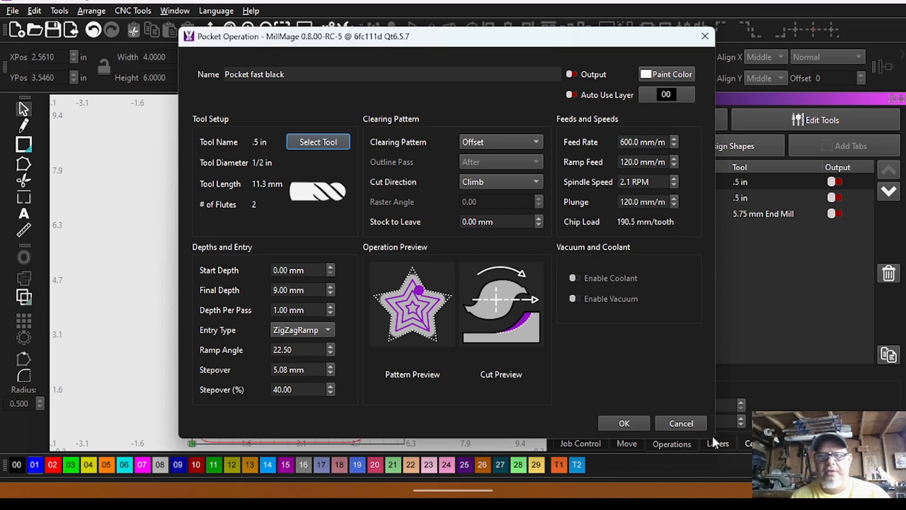
click(332, 142)
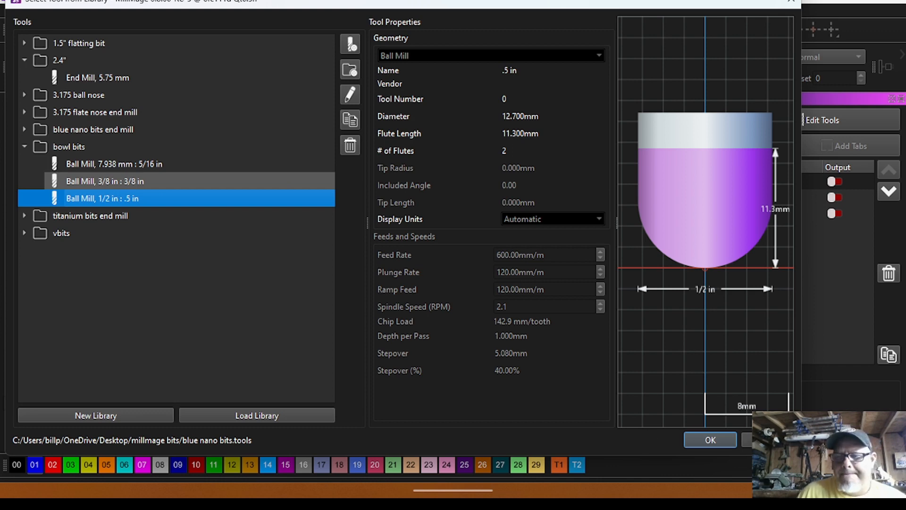
click(710, 439)
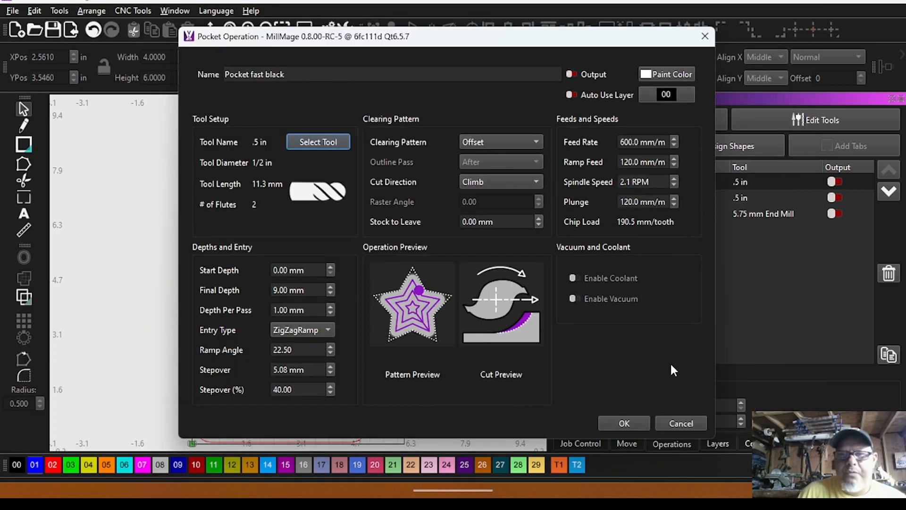
click(695, 422)
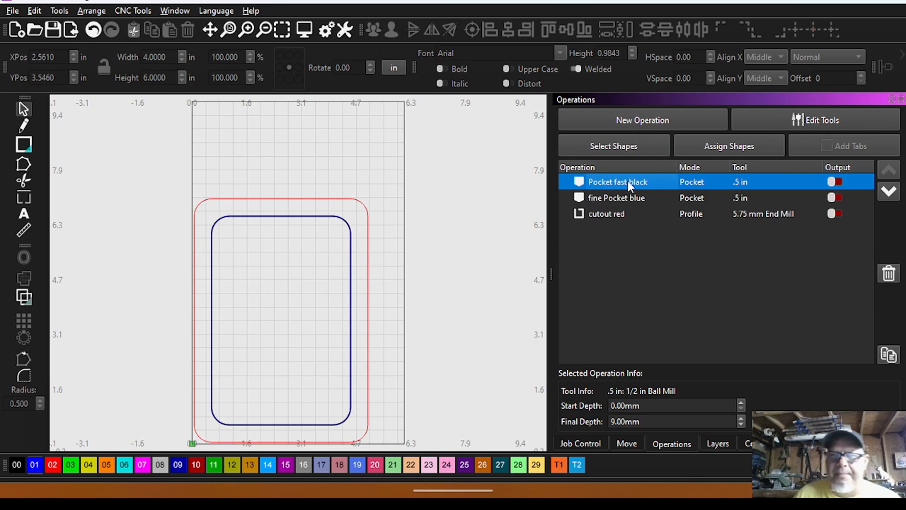
Hide layers C01 and C02, leaving only the black layer C00 visible.
click(712, 444)
click(593, 147)
click(593, 162)
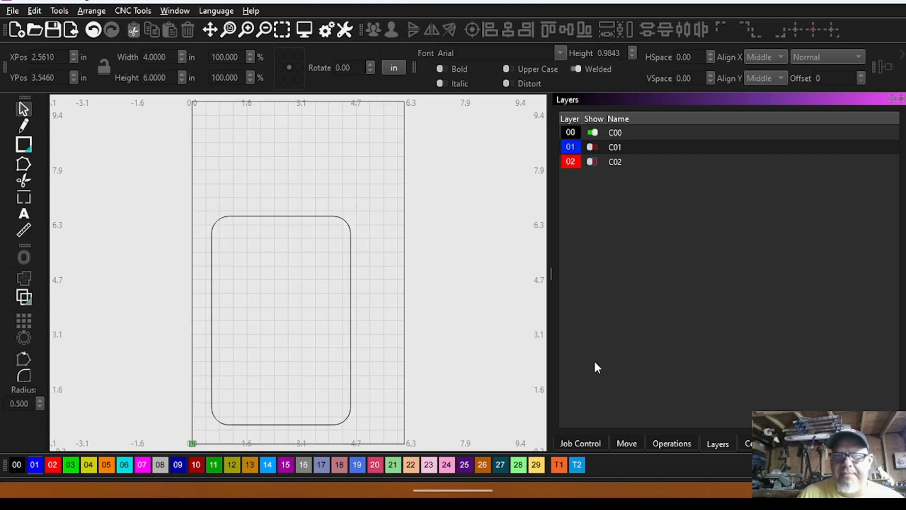
Create a new Pocket operation for the black rounded rectangle using the 1/2 in ball mill from the bowl bits folder.
click(658, 448)
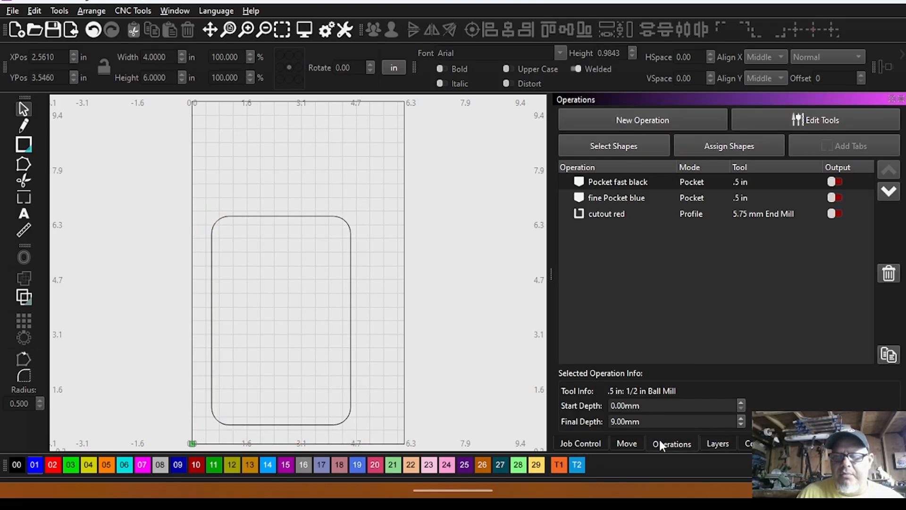
drag(304, 237, 275, 202)
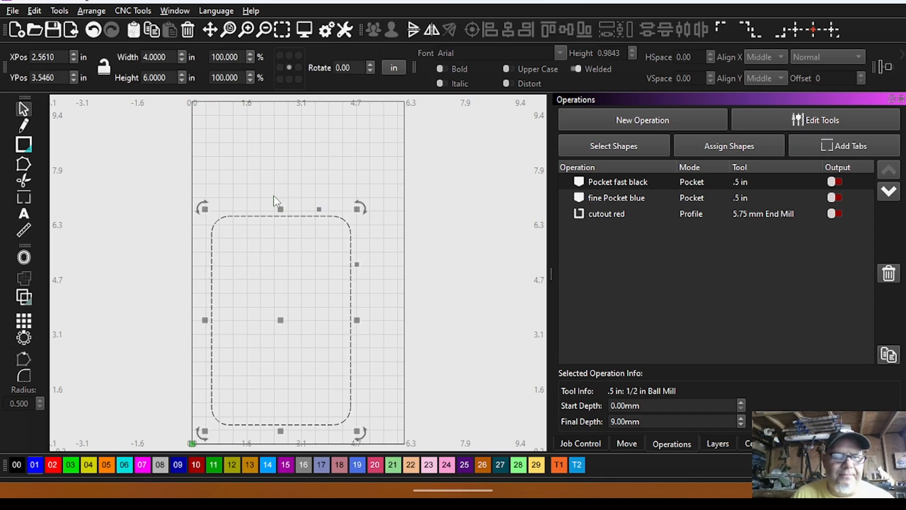
click(630, 120)
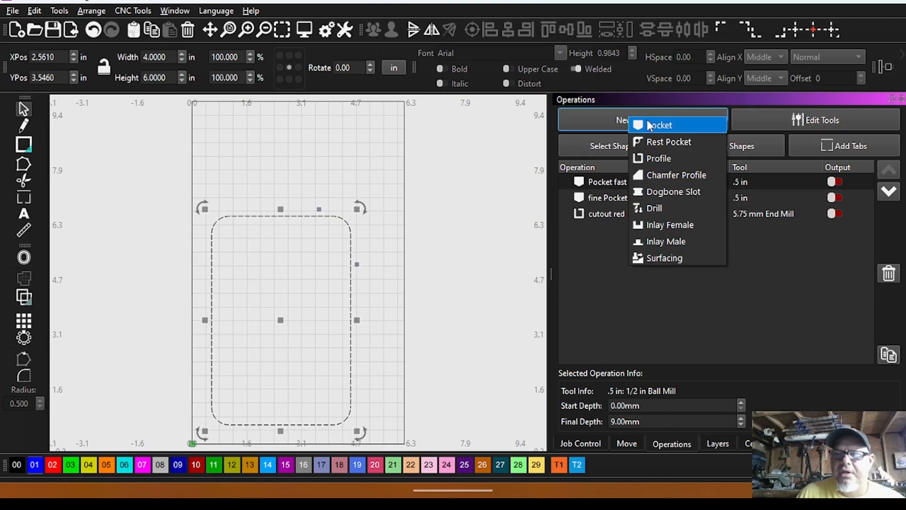
click(649, 125)
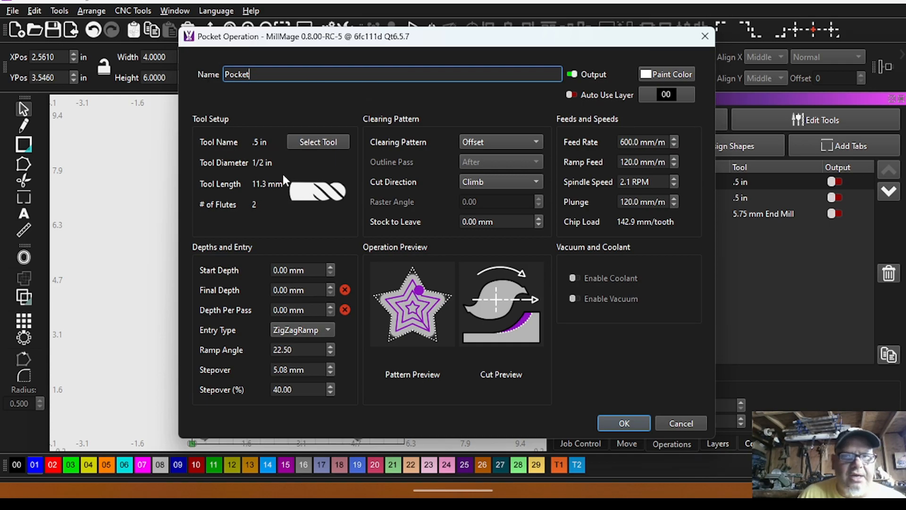
click(314, 142)
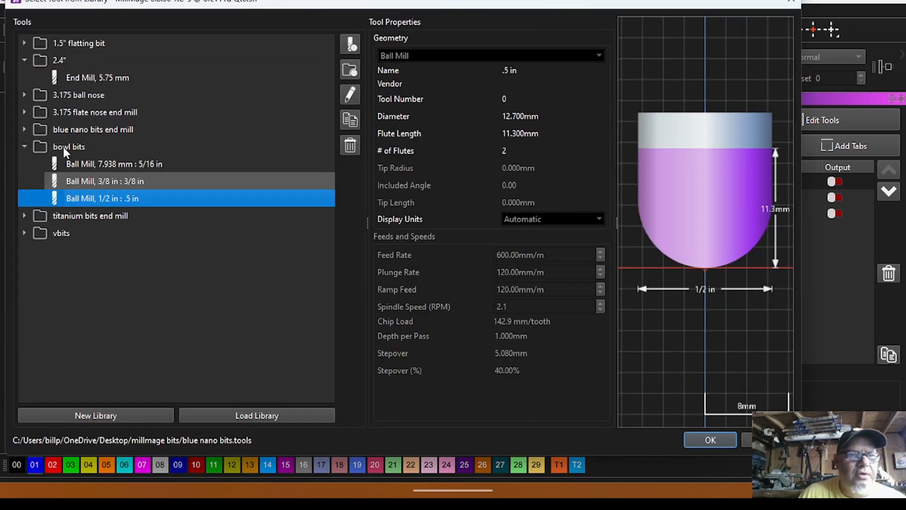
double_click(104, 197)
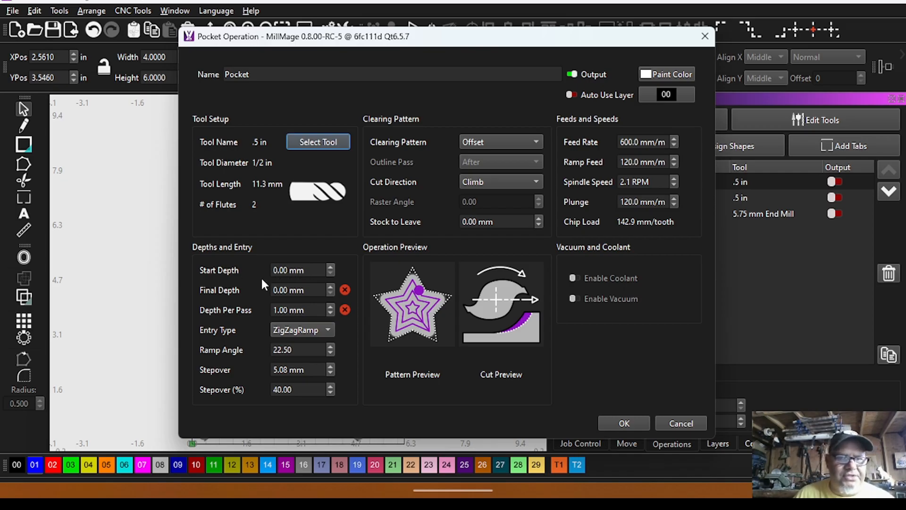
Set the pocket's final depth to 9 mm, depth per pass to 3 mm and stepover to 50%, and save the operation.
drag(315, 290, 225, 286)
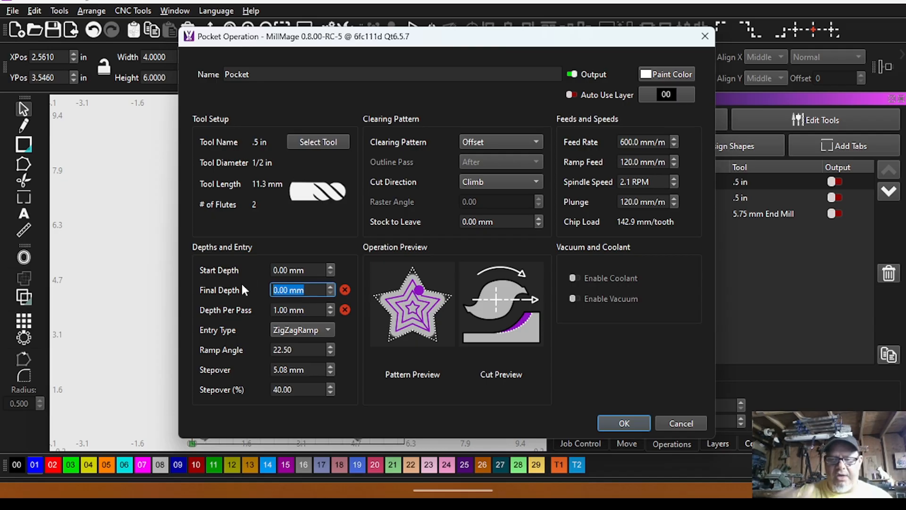
text(9)
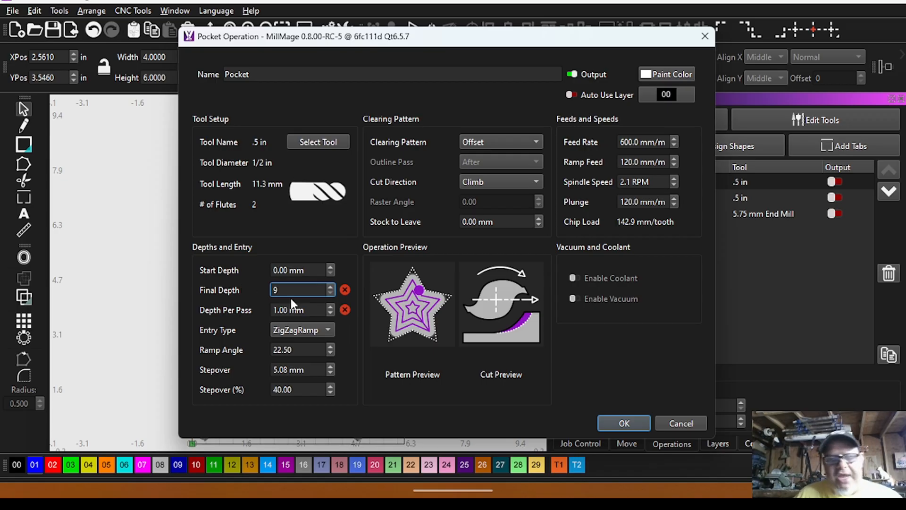
key(Tab)
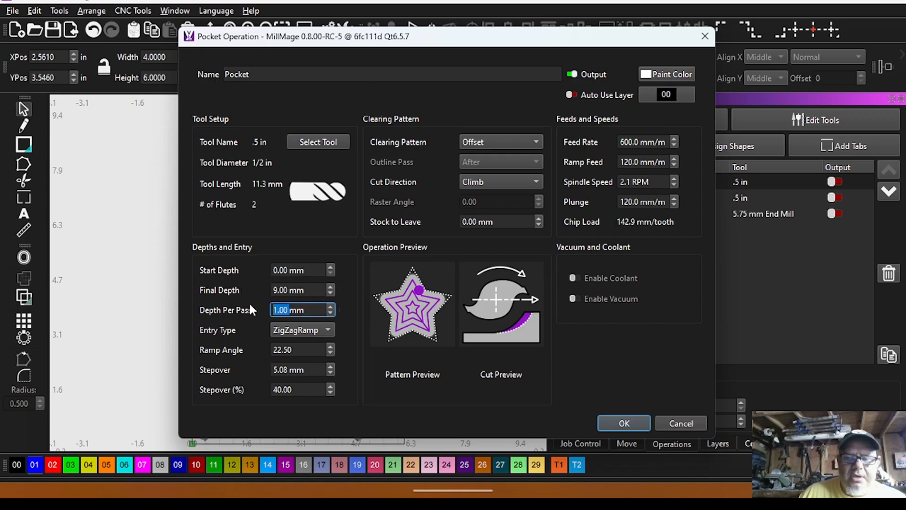
text(3)
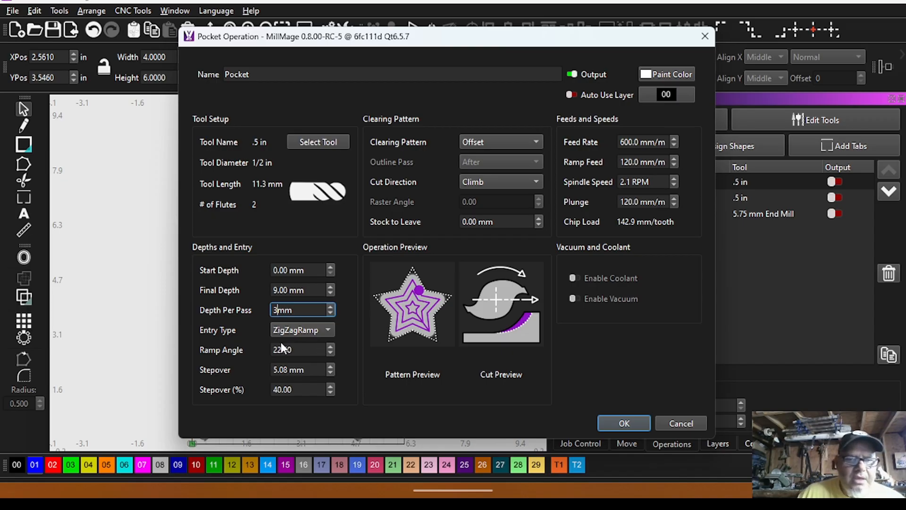
double_click(303, 389)
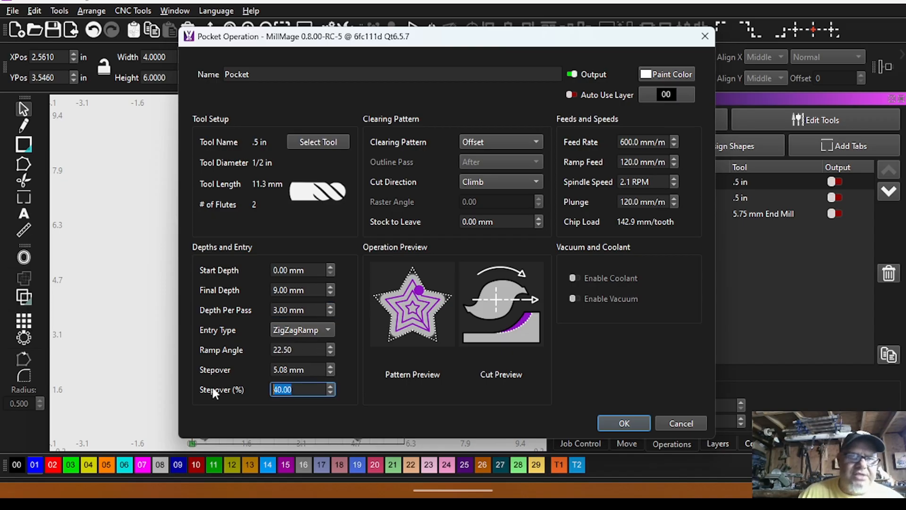
text(5)
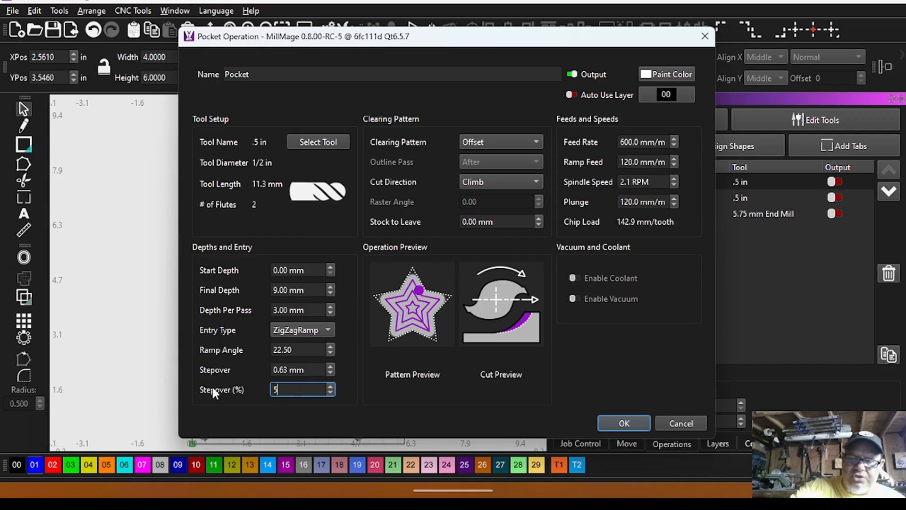
text(0)
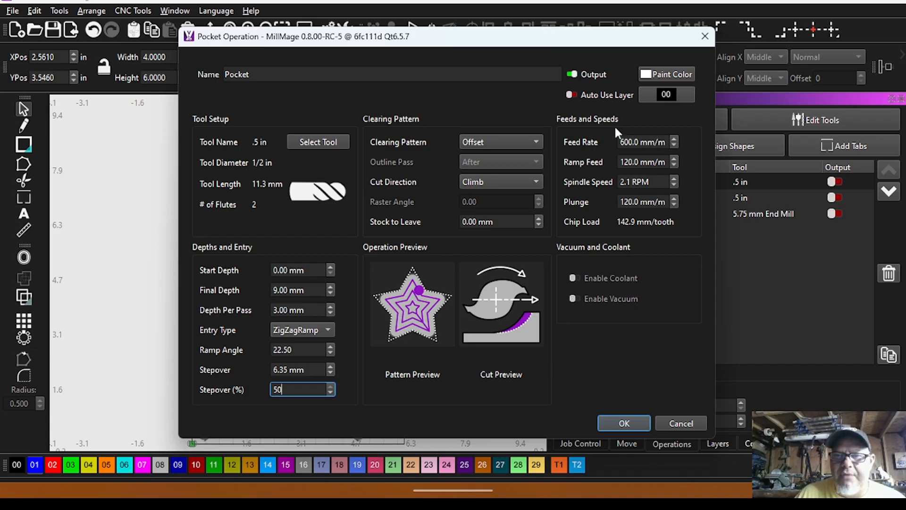
click(635, 421)
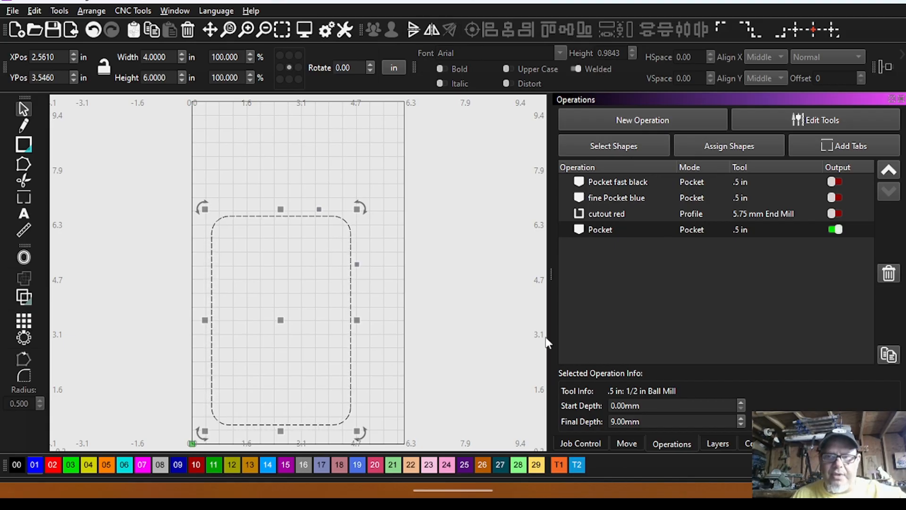
click(517, 333)
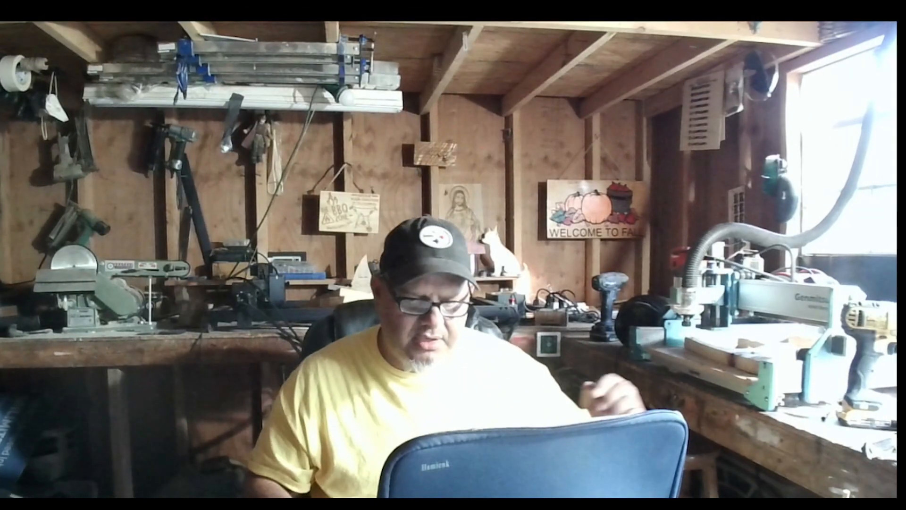
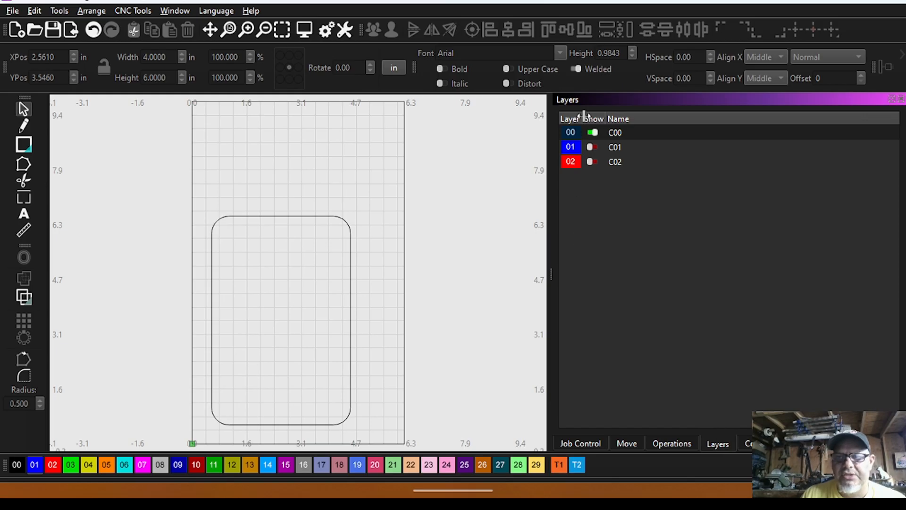
Show only layer C01 in place of C00 and select its blue rounded rectangle.
click(591, 147)
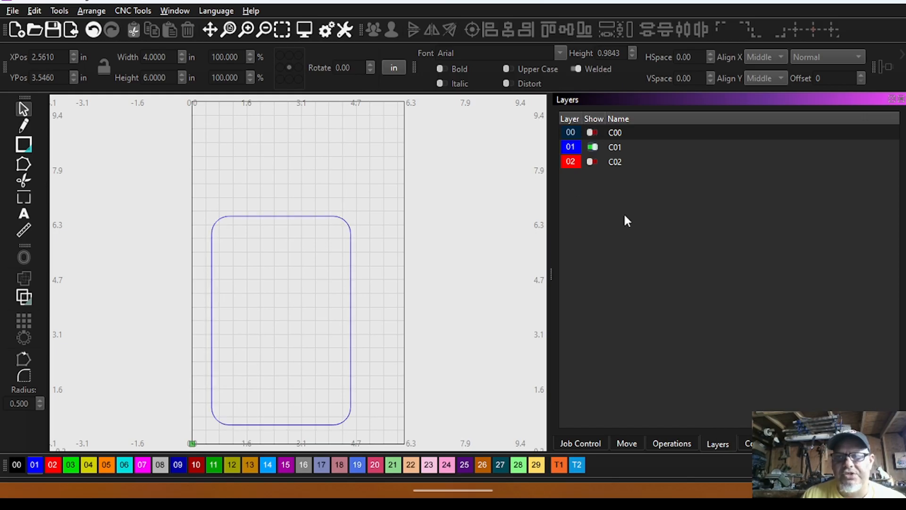
click(668, 444)
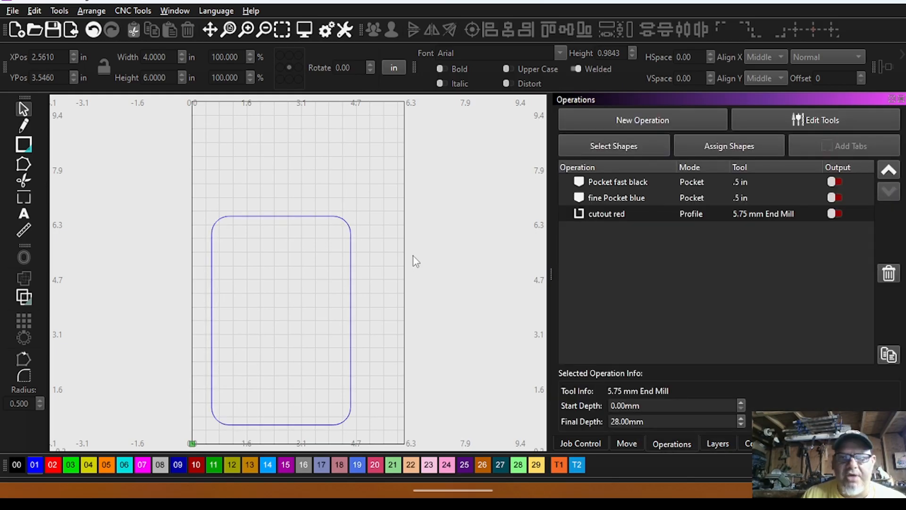
drag(317, 233, 270, 195)
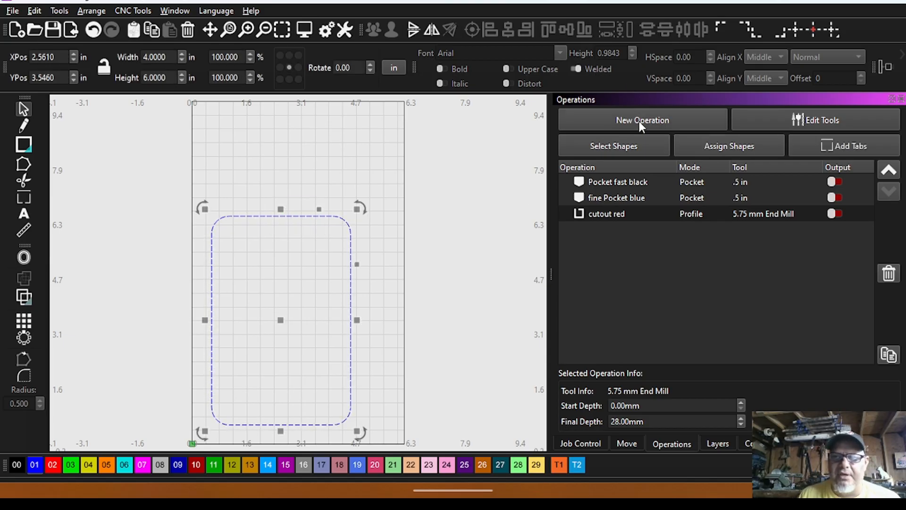
Create a new Pocket operation for the blue rounded rectangle using the 1/2 in ball mill from the bowl bits folder.
click(640, 119)
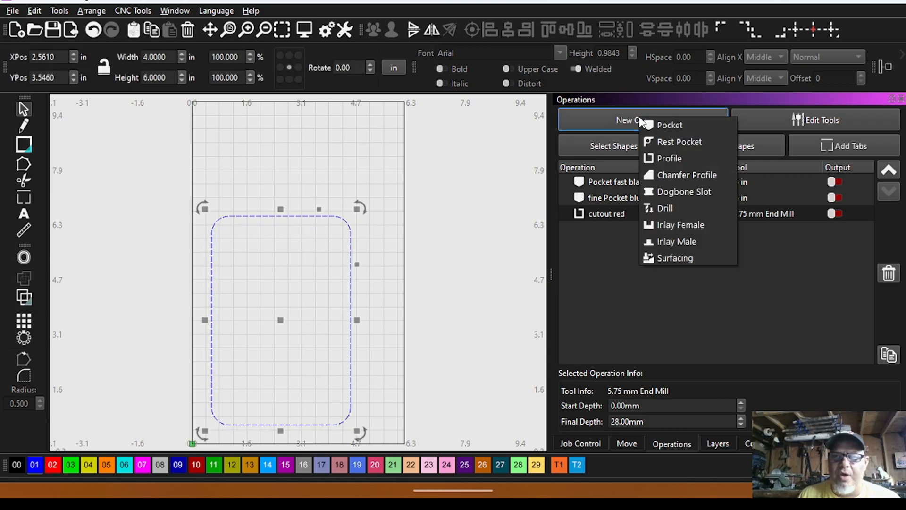
click(671, 123)
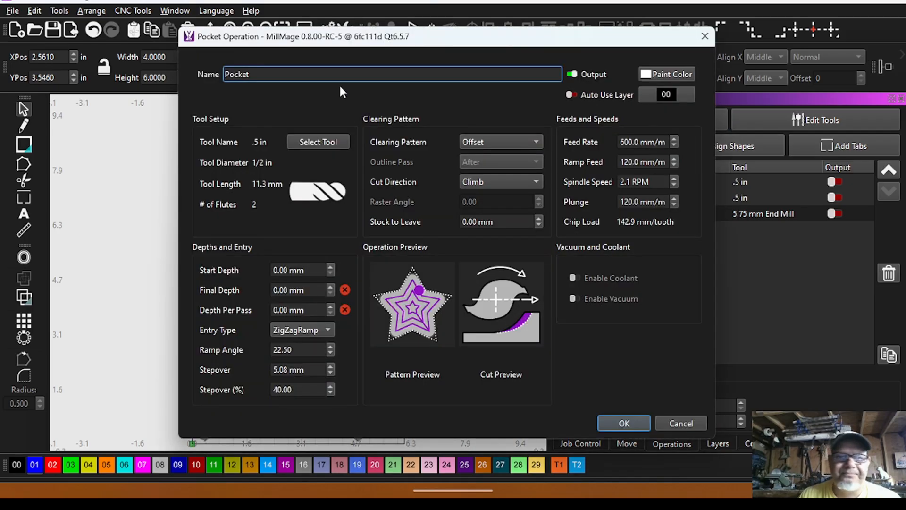
click(332, 140)
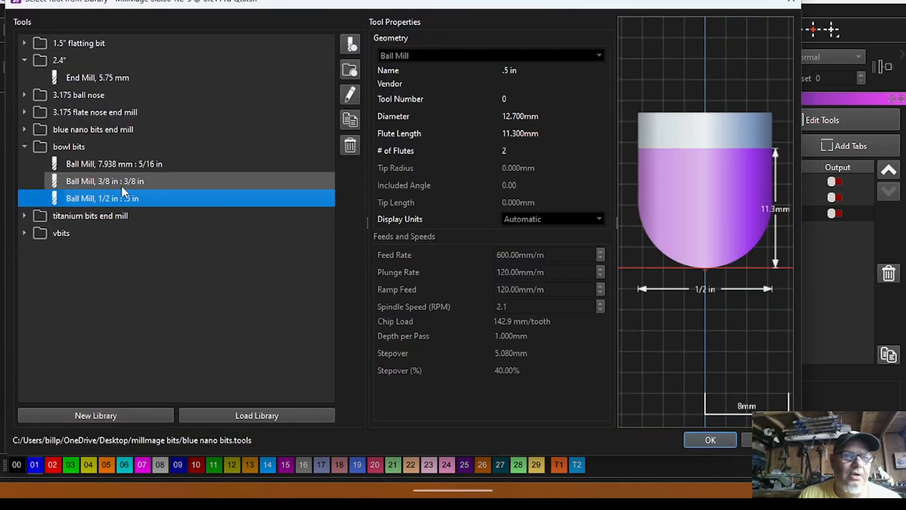
double_click(96, 199)
Set the pocket's final depth to 9 mm, depth per pass to 10 mm, stepover to 4% and feed rate to 1000.
drag(318, 289, 223, 278)
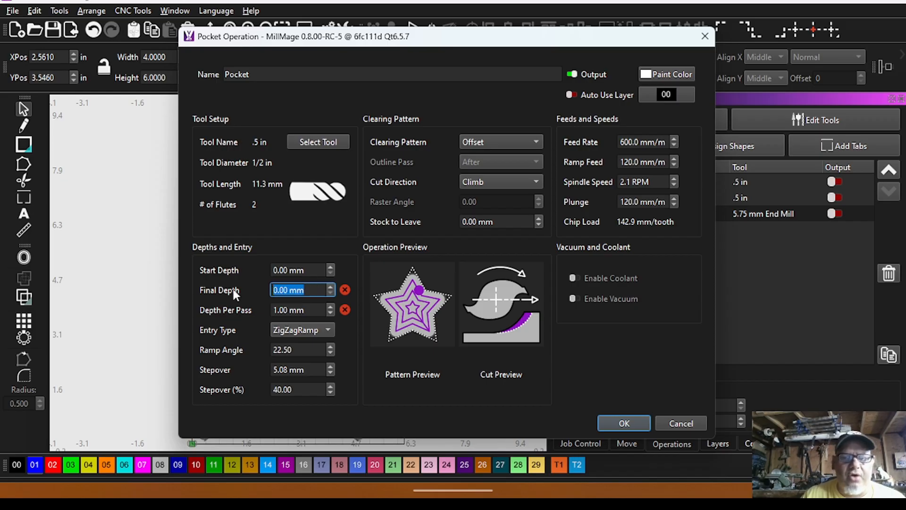
text(9)
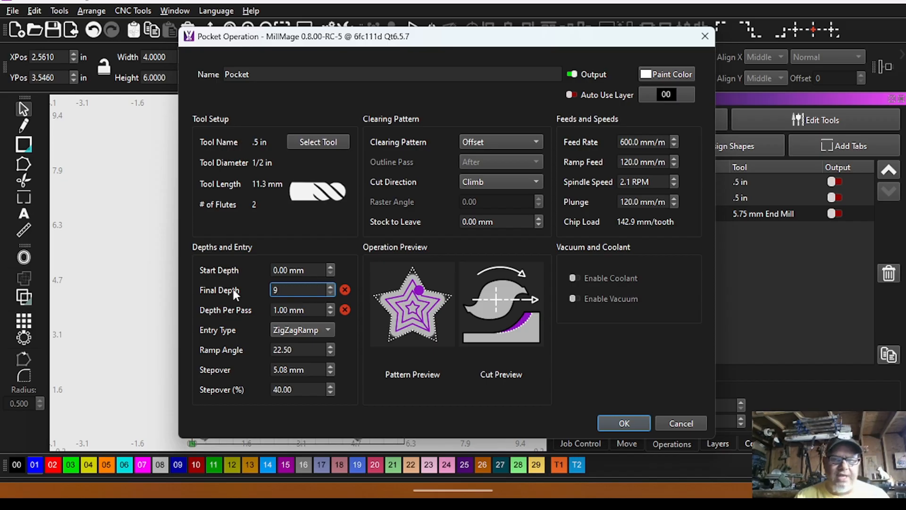
key(Tab)
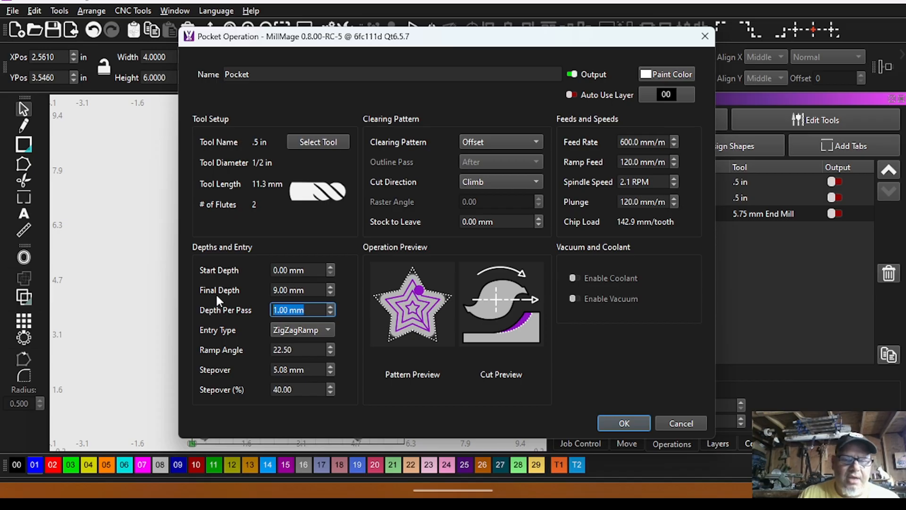
text(10)
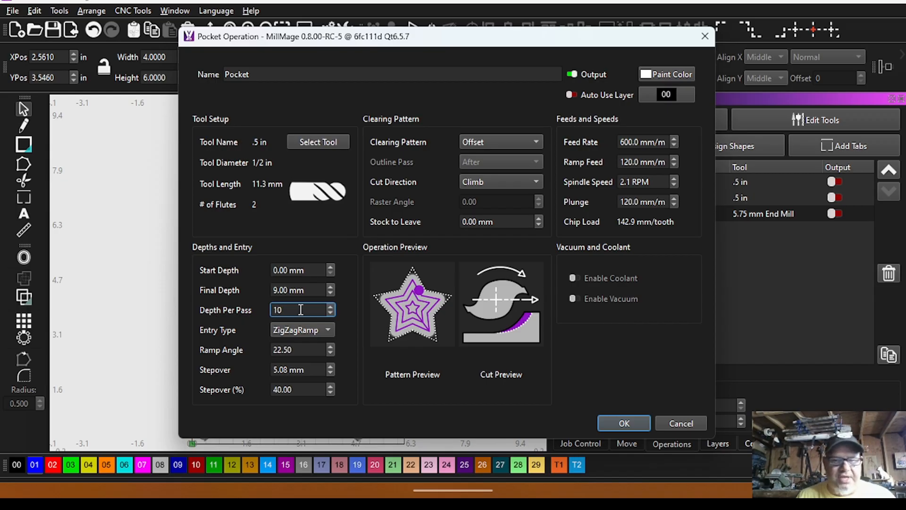
drag(304, 389, 243, 378)
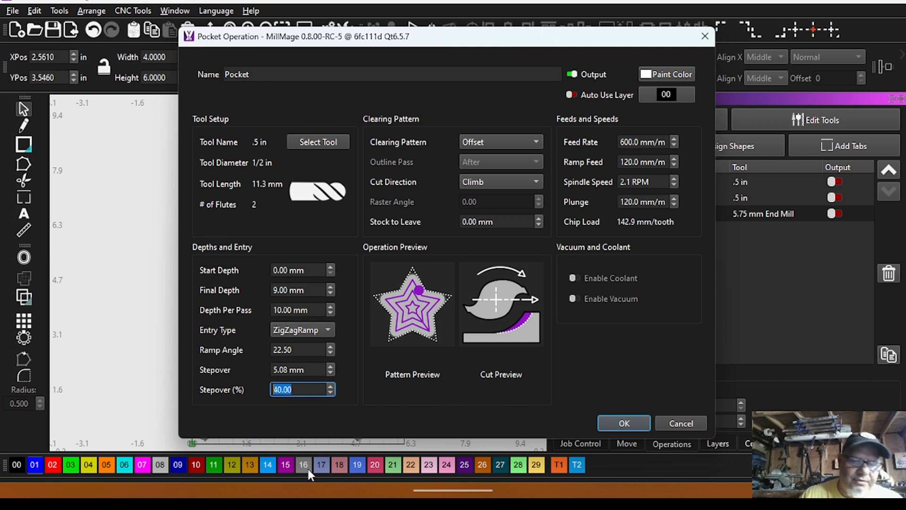
text(4)
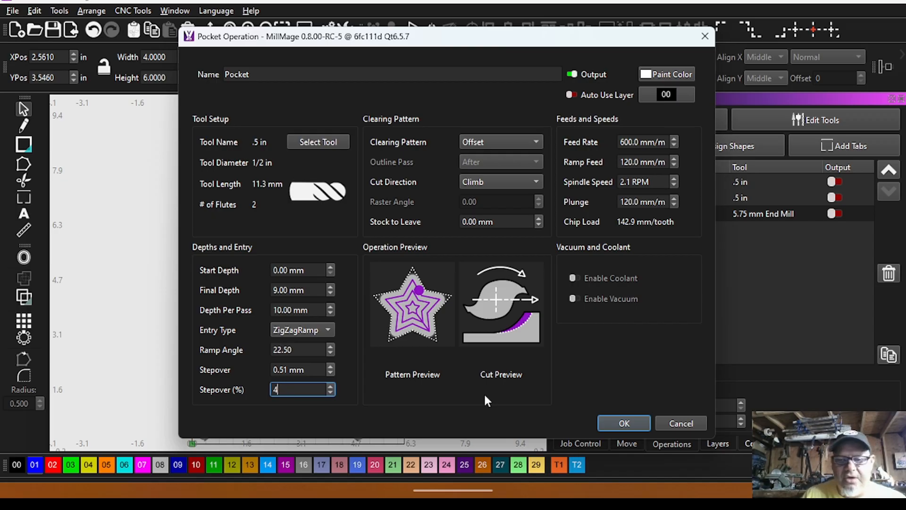
mouse_move(536, 490)
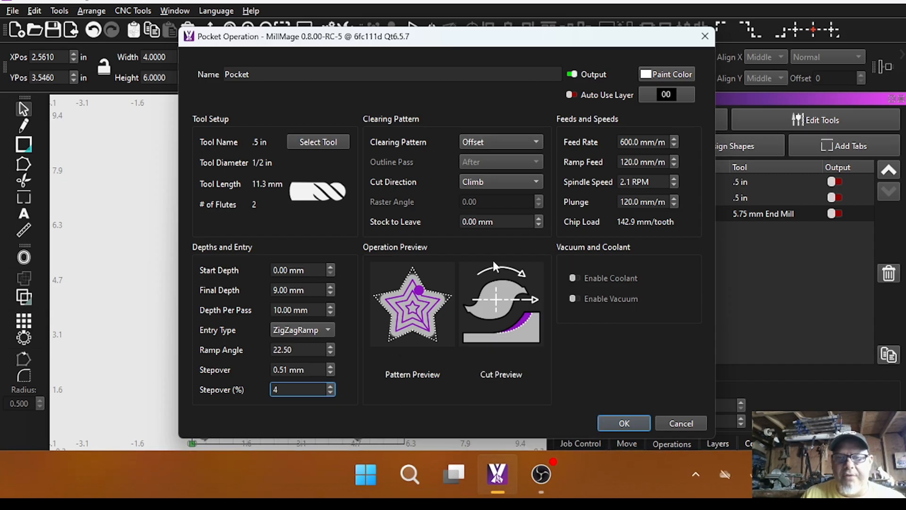
click(660, 142)
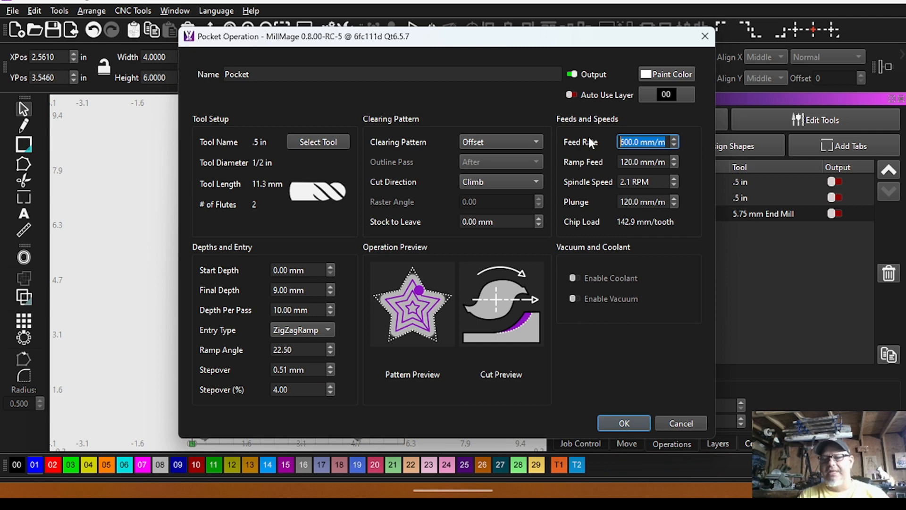
text(1000)
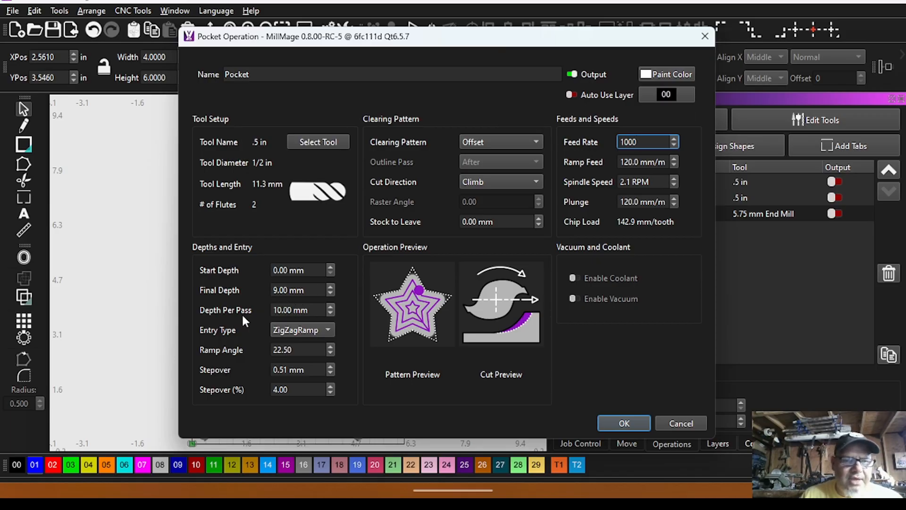
Set the pocket's depth per pass to 1 mm, start depth to 9 mm and final depth to 10 mm, and save the operation.
click(313, 310)
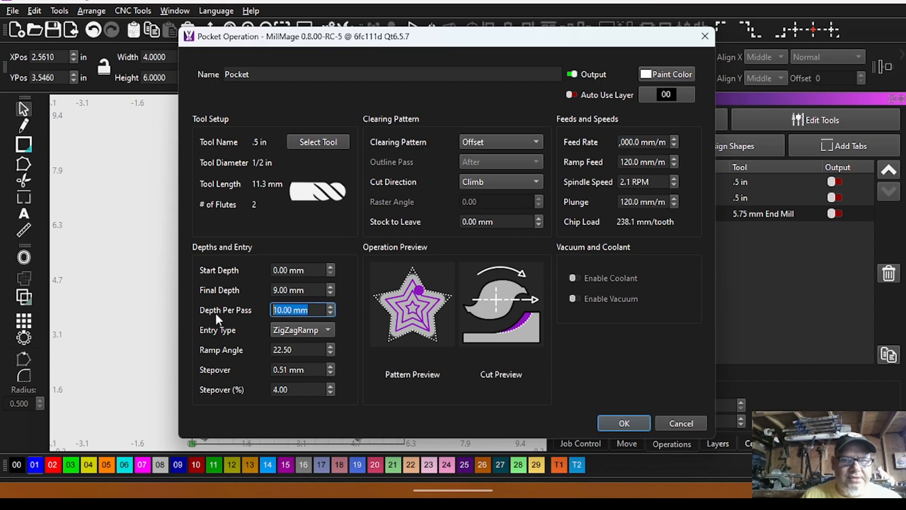
text(1)
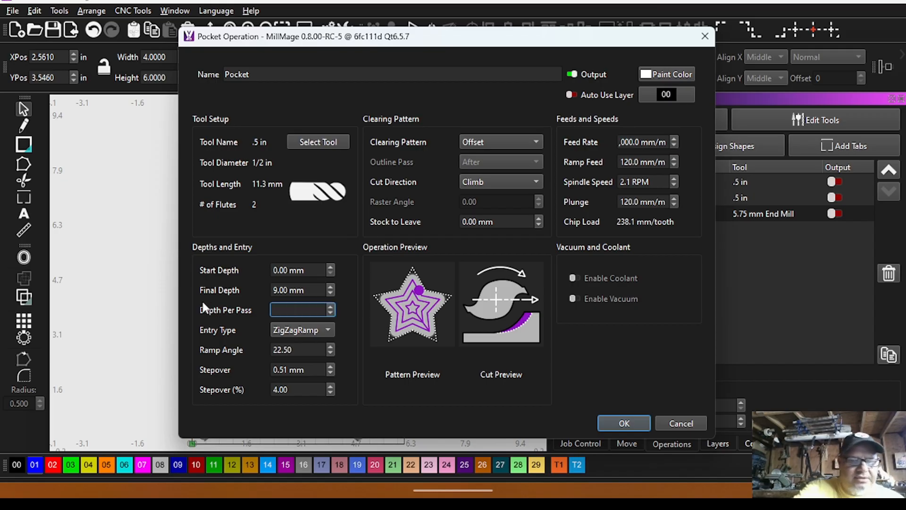
click(312, 270)
text(9)
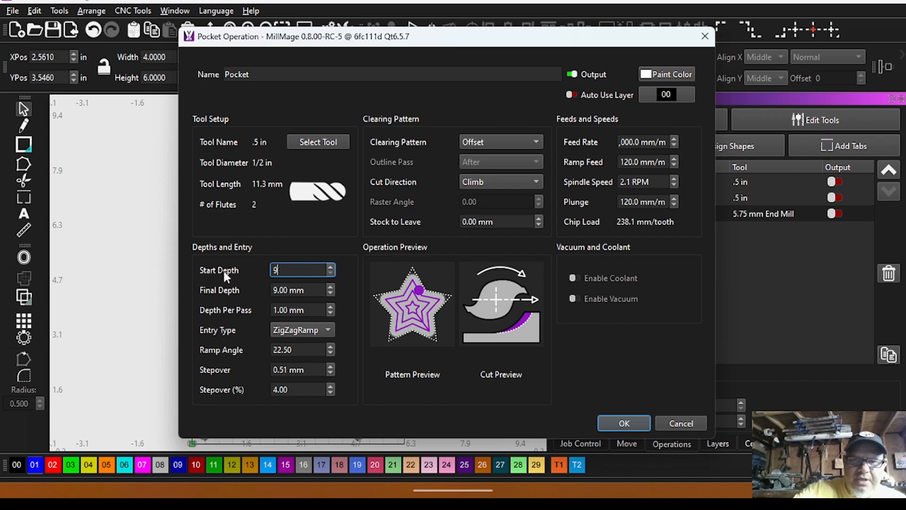
click(319, 291)
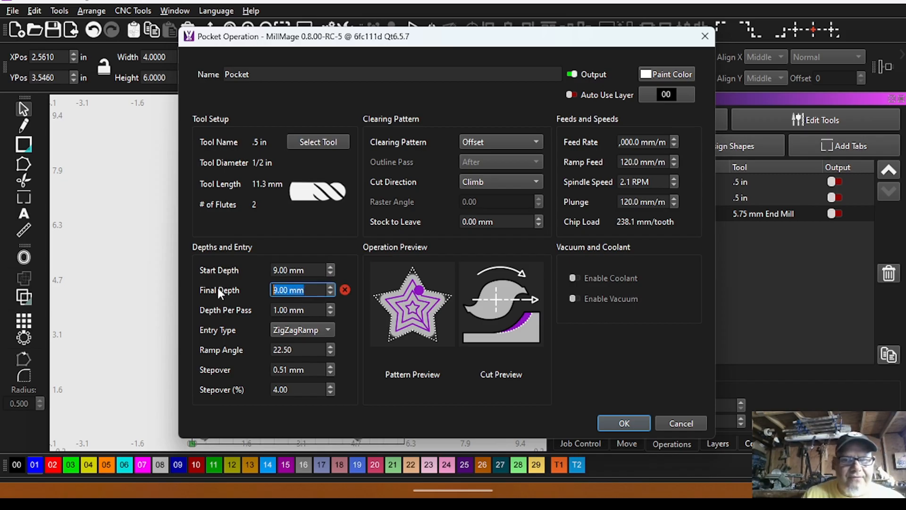
text(10)
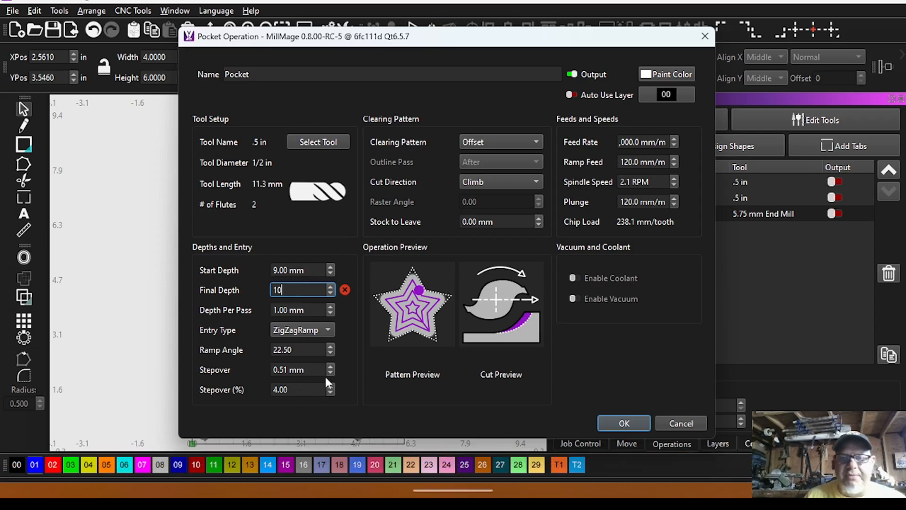
click(654, 140)
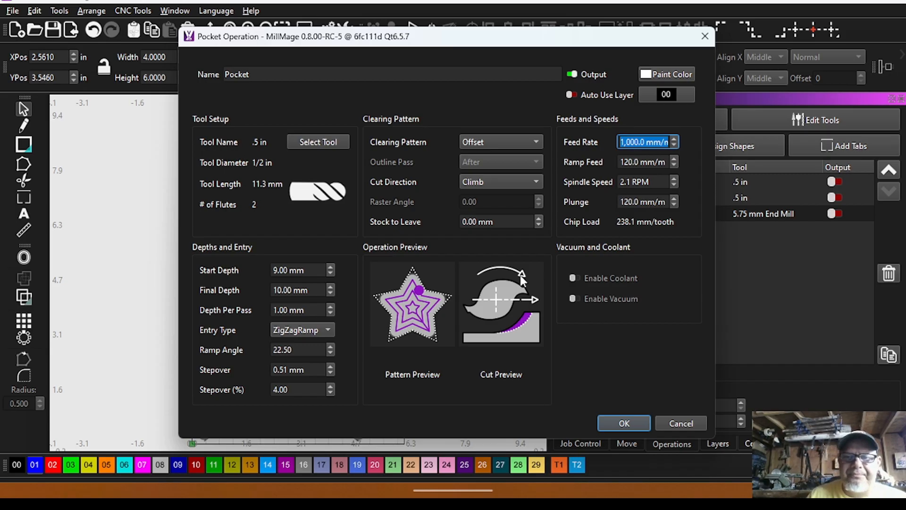
click(624, 424)
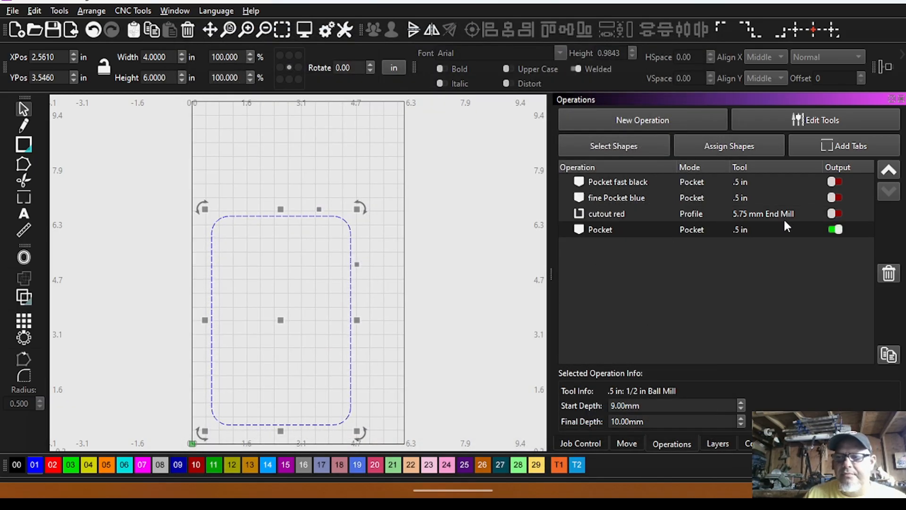
Delete the newly created Pocket operation for the blue shape from the operations list.
click(706, 229)
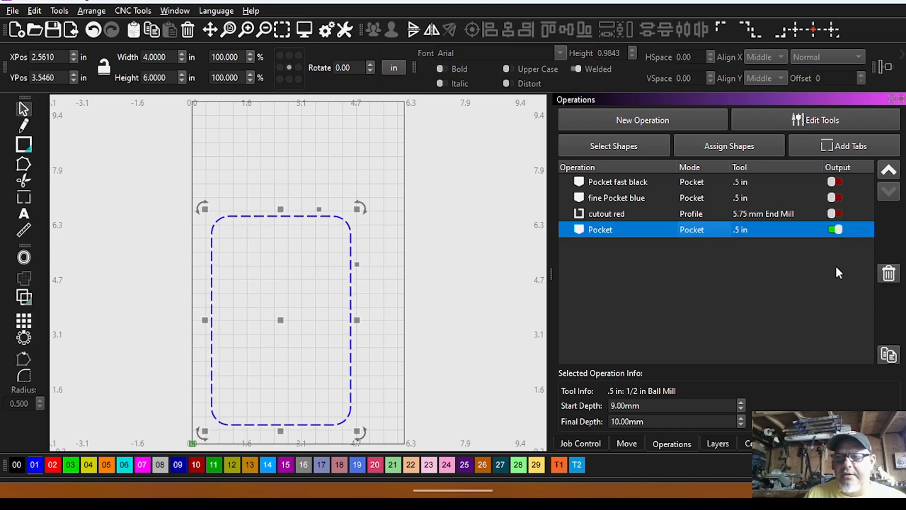
click(894, 278)
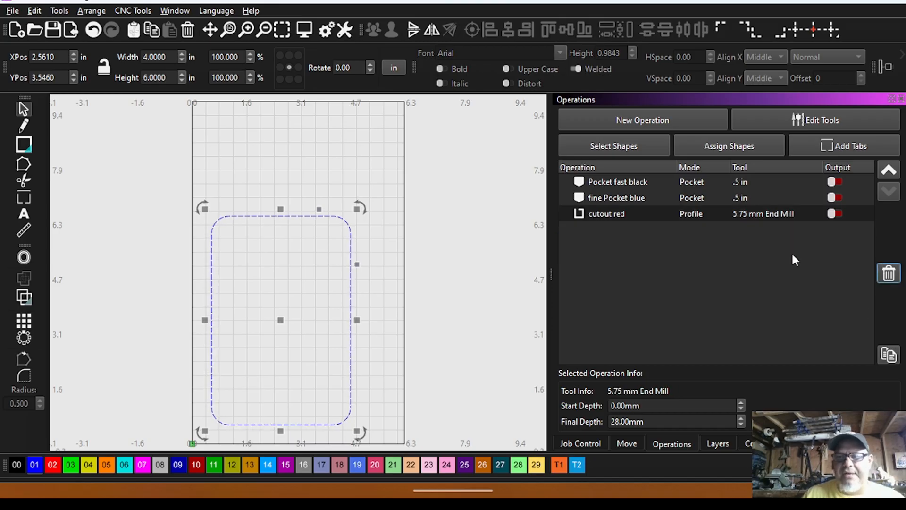
Review the settings of the Pocket fast black operation, and set the fine Pocket blue operation's stepover to 4%.
double_click(618, 180)
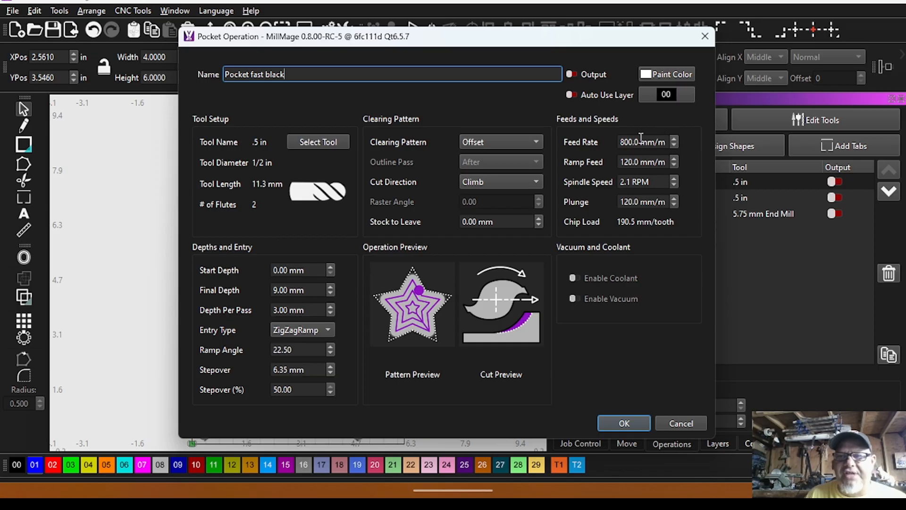
click(612, 416)
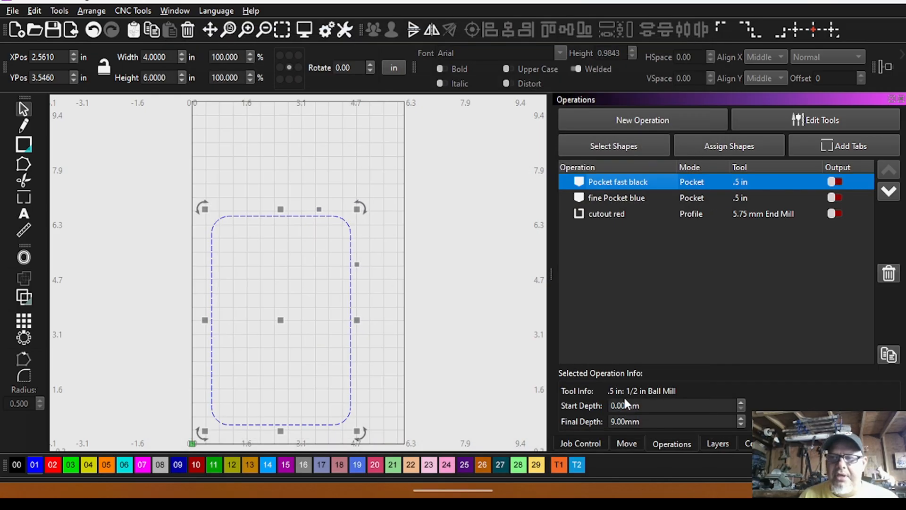
double_click(624, 192)
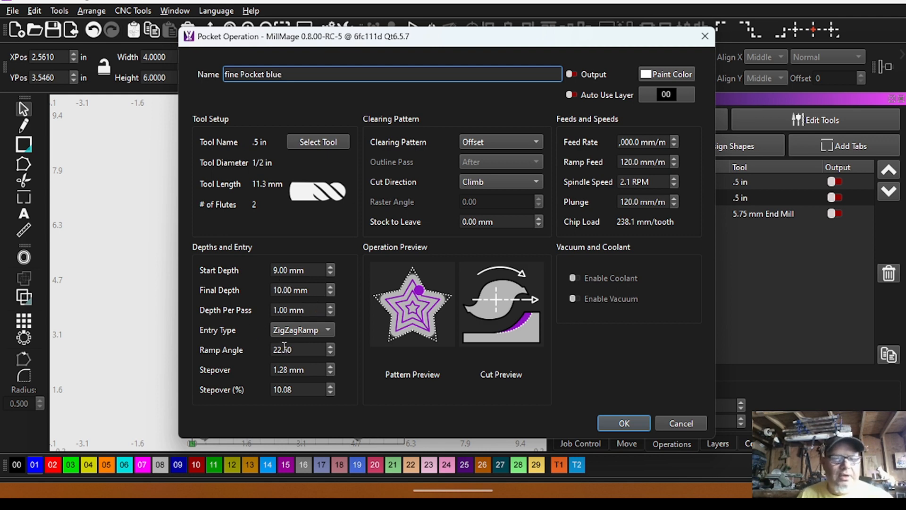
drag(313, 390, 266, 389)
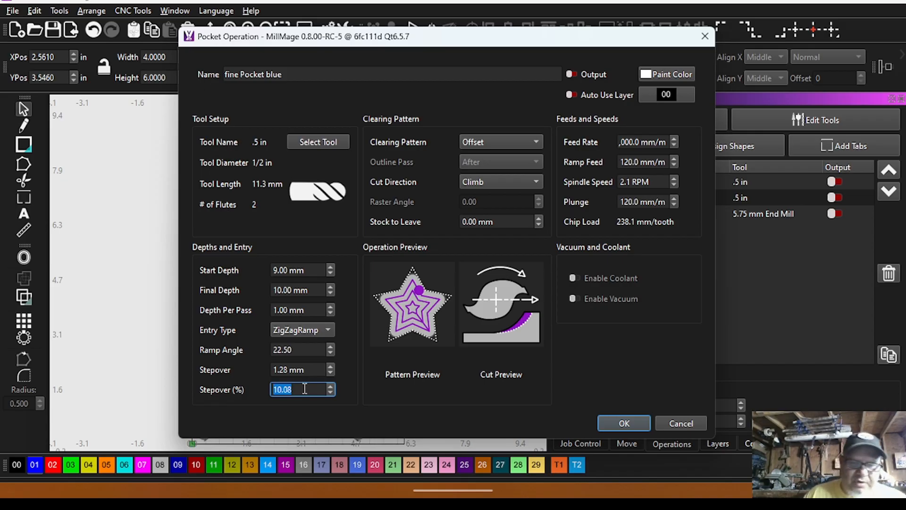
text(4)
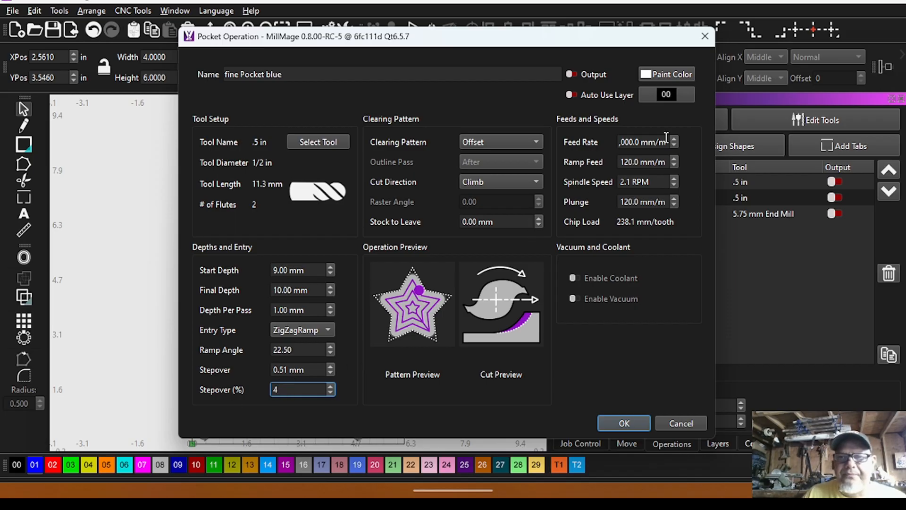
click(635, 423)
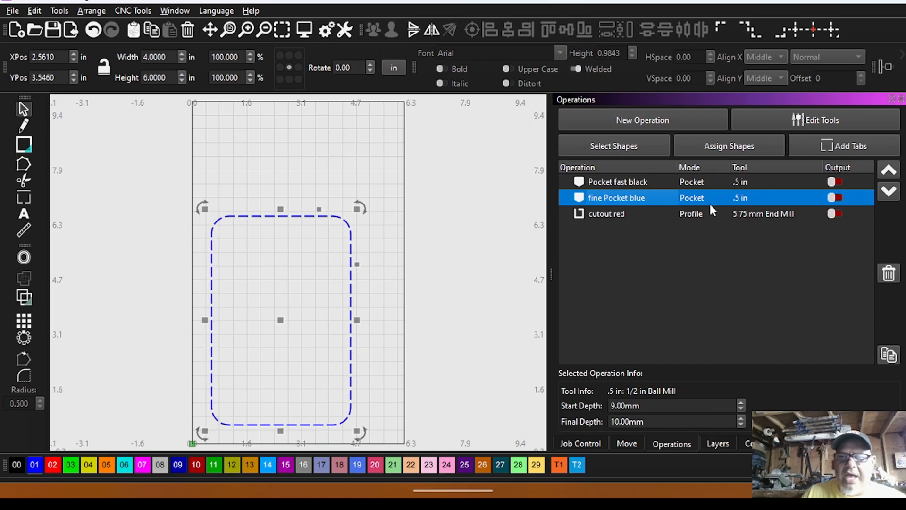
Turn on the output of Pocket fast black and preview its simulated cut, rewinding the playback to inspect the earlier passes.
click(834, 182)
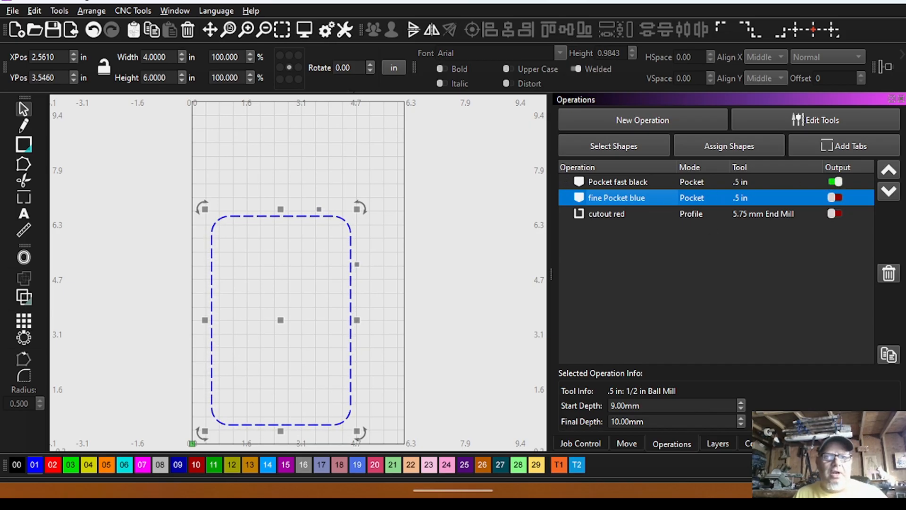
click(305, 30)
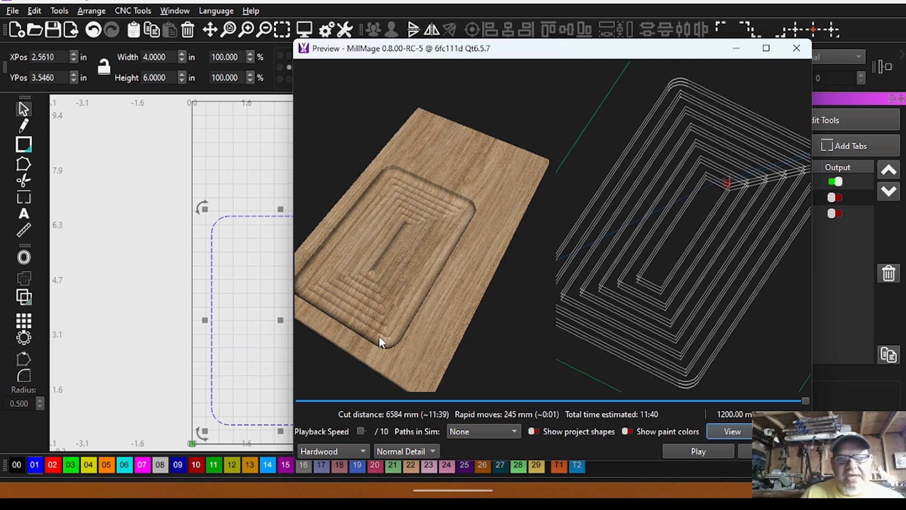
drag(401, 358, 486, 343)
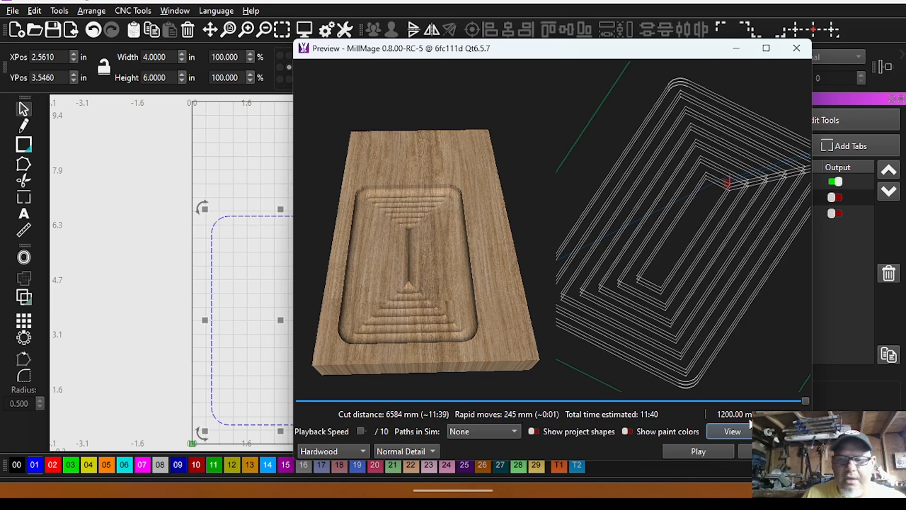
drag(805, 400, 693, 401)
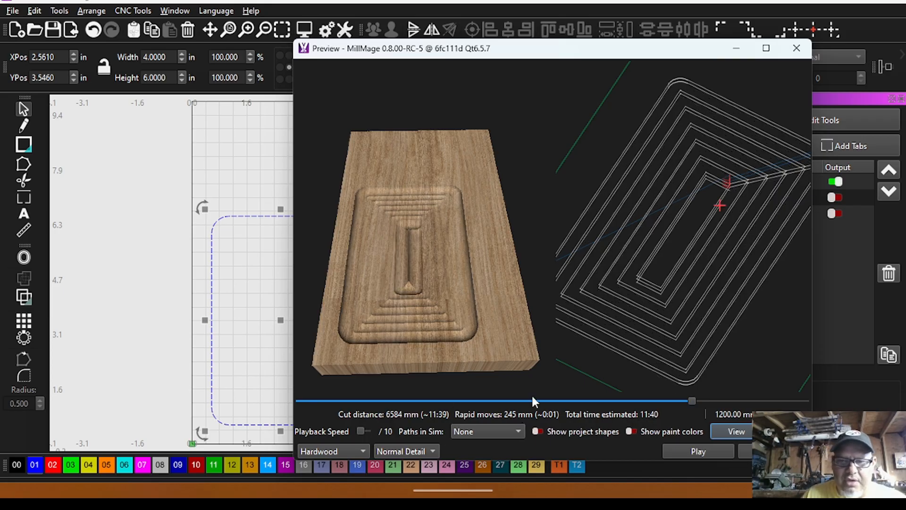
drag(533, 397, 473, 400)
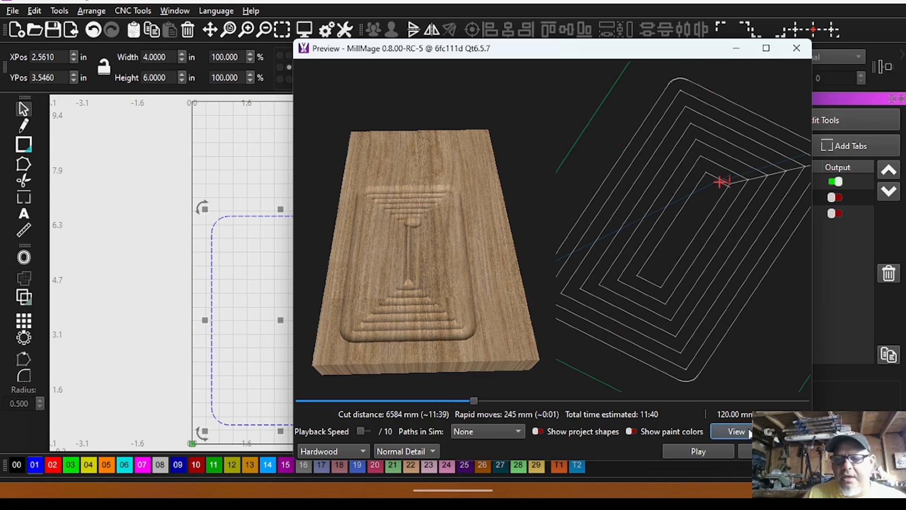
Reopen the simulated cut of Pocket fast black and examine the finished roughing pocket in the stock.
click(774, 451)
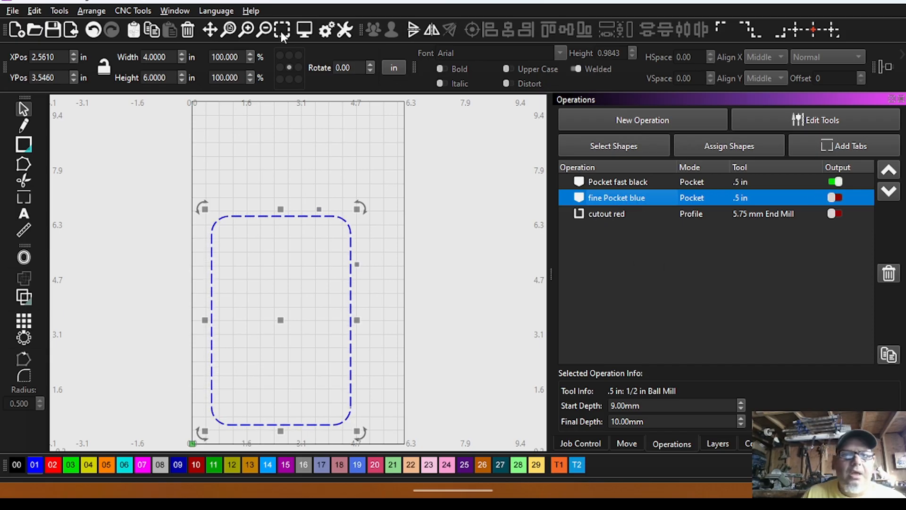
click(304, 30)
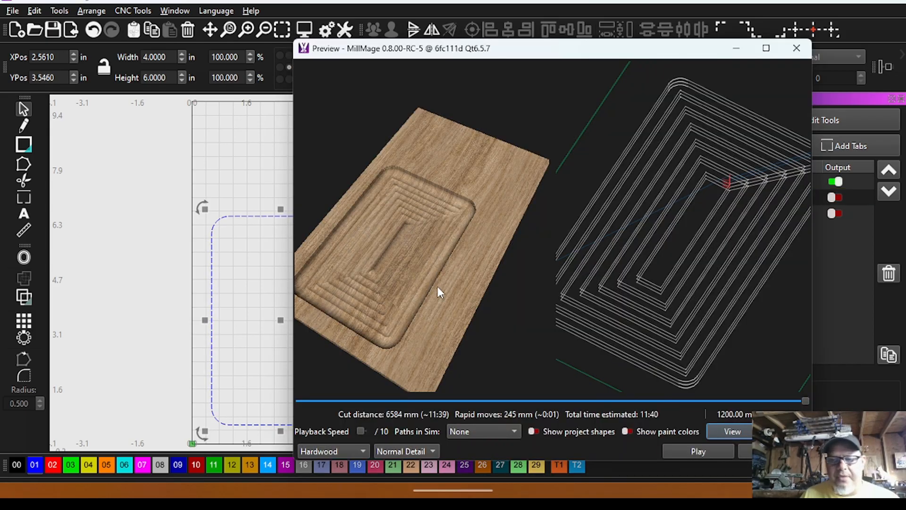
drag(437, 286, 472, 282)
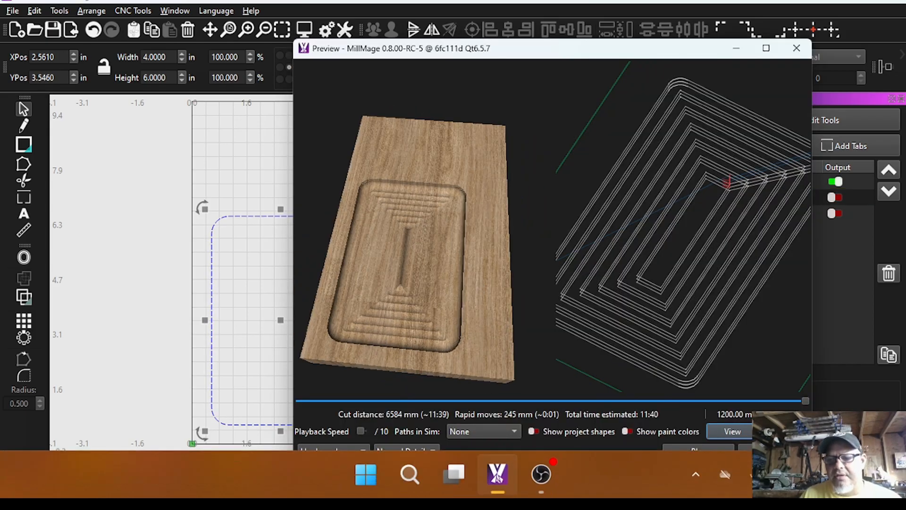
click(774, 448)
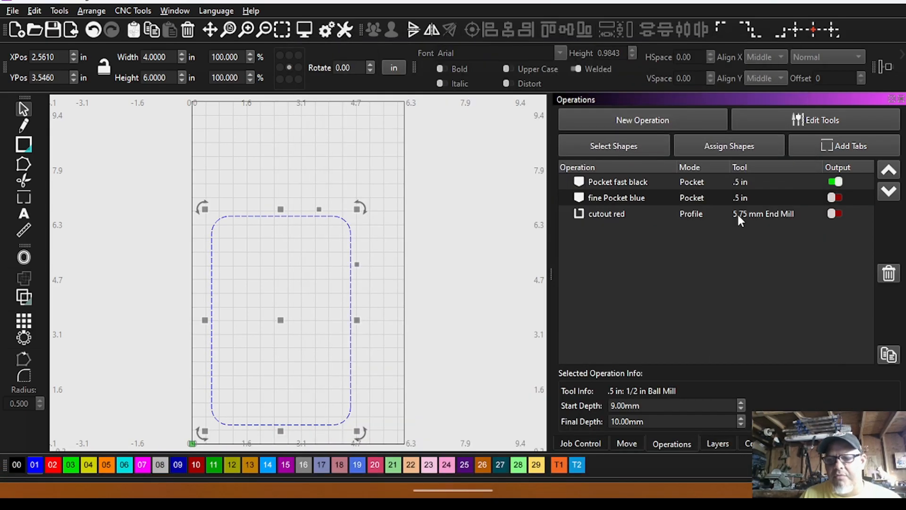
Make layers C00 and C02 visible alongside C01, and return to the operations list.
click(628, 182)
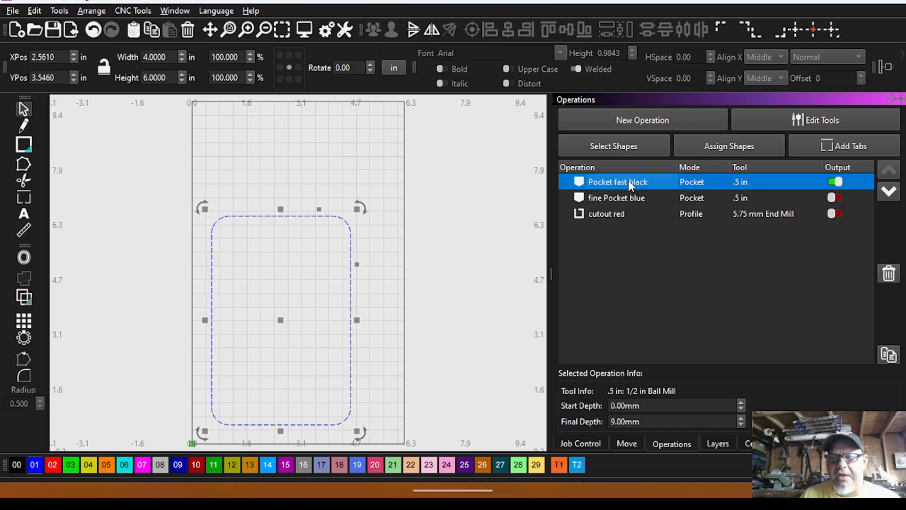
click(717, 444)
click(592, 133)
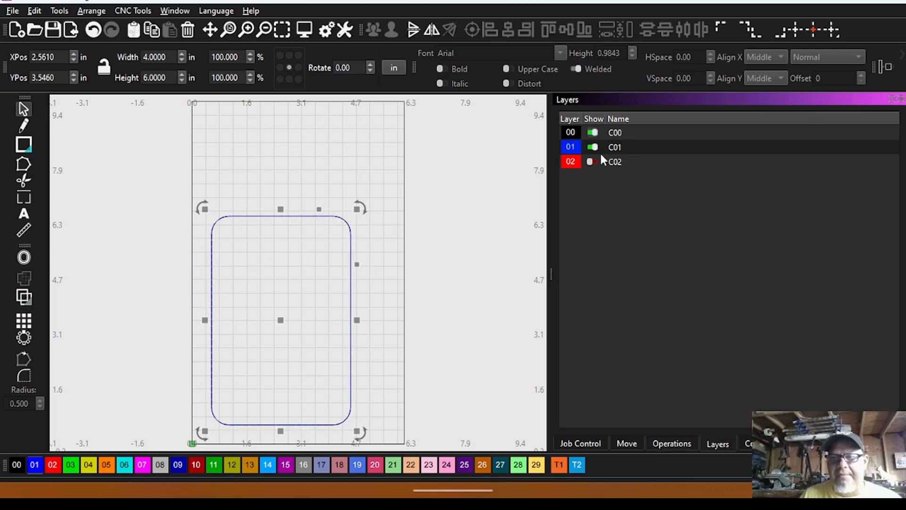
click(591, 162)
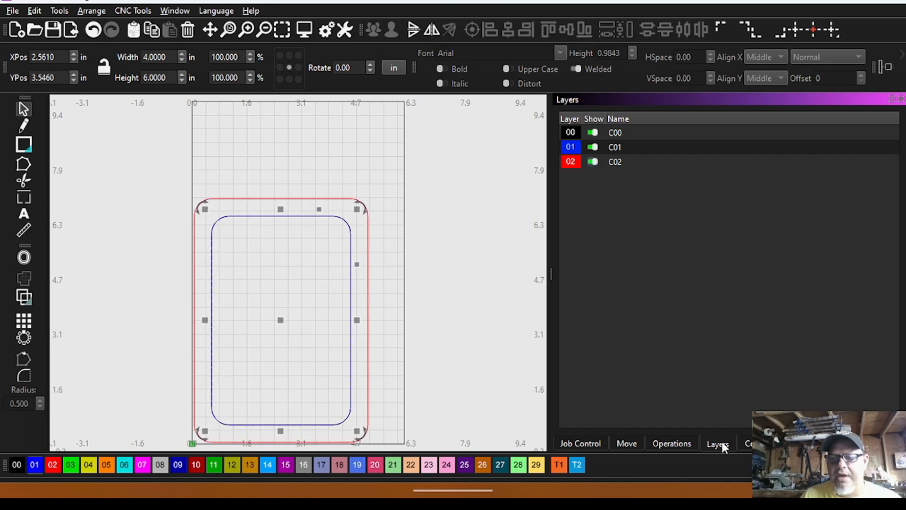
click(663, 443)
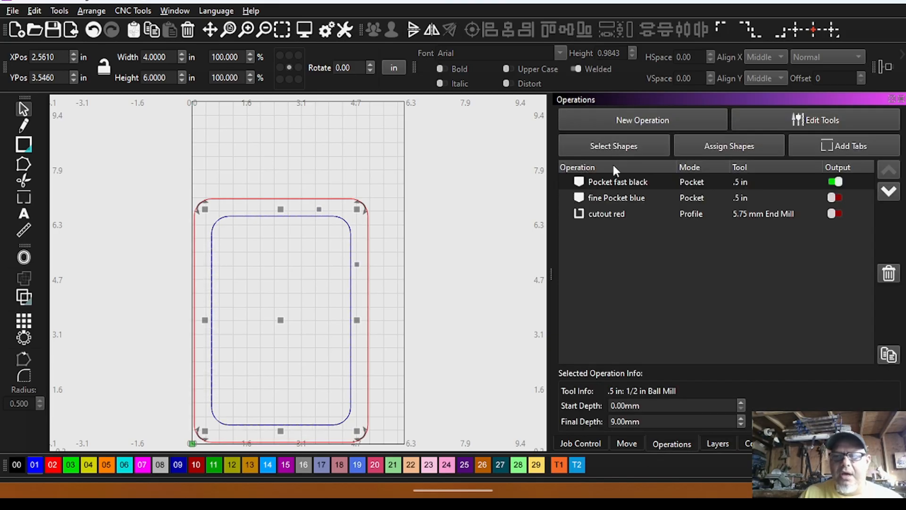
Select Pocket fast black and preview its roughing cut again, examining the stepped pocket floor from above.
click(635, 182)
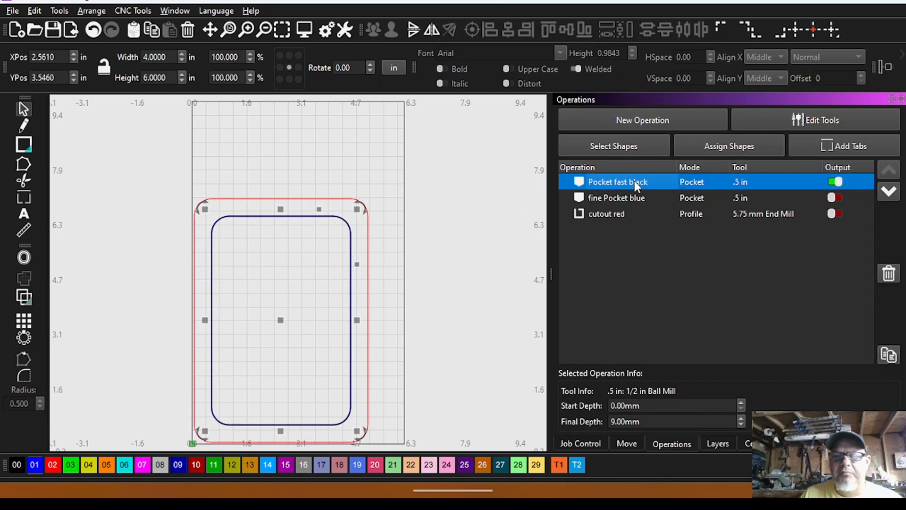
click(305, 29)
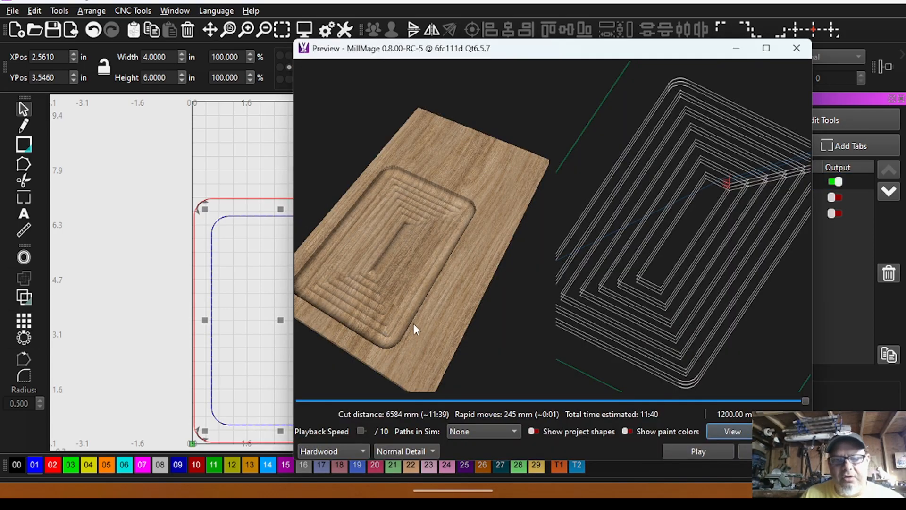
drag(414, 323, 355, 188)
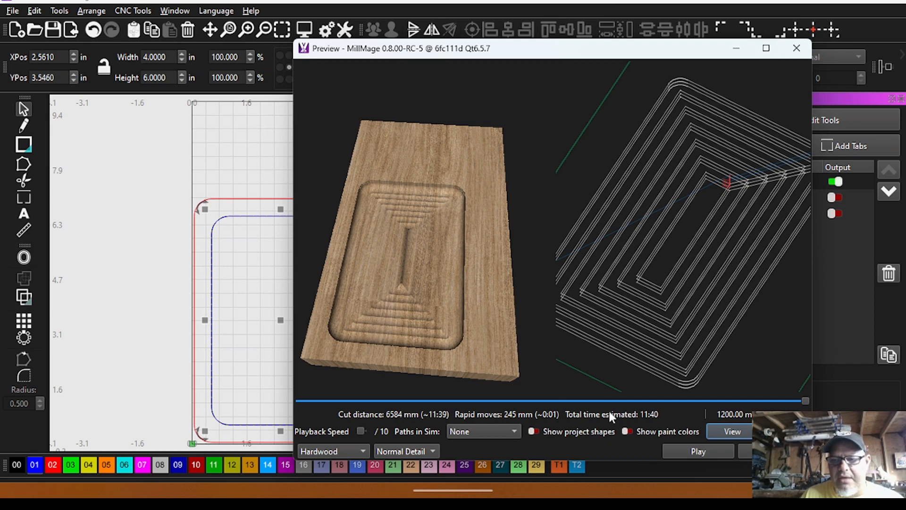
click(773, 451)
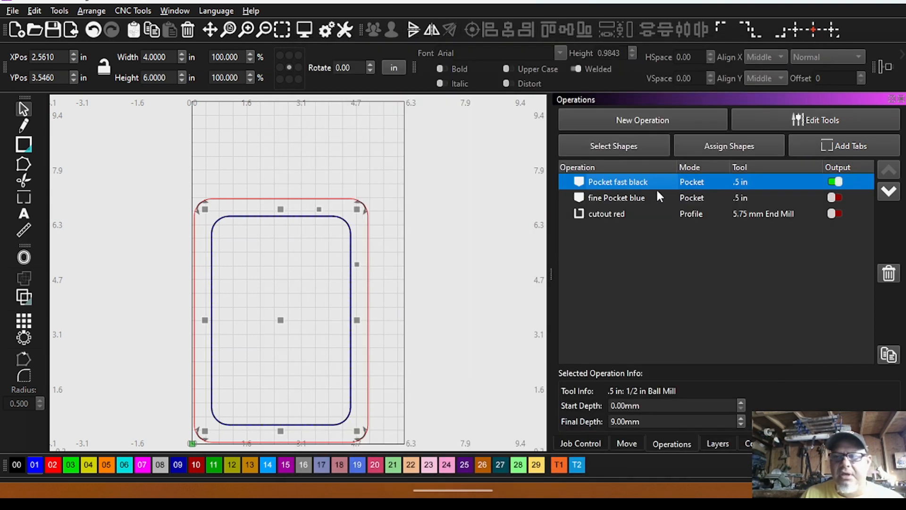
Turn on the output of fine Pocket blue and cutout red, and deselect the shape on the canvas.
click(622, 198)
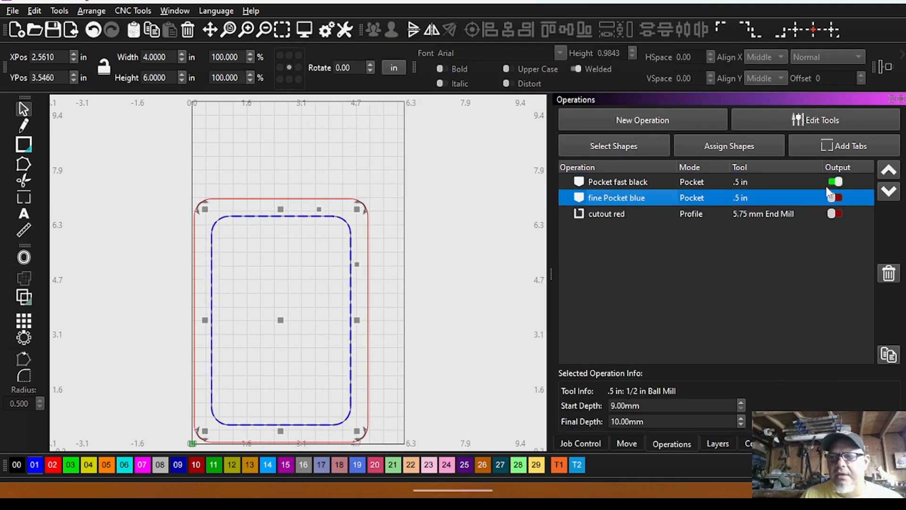
click(835, 214)
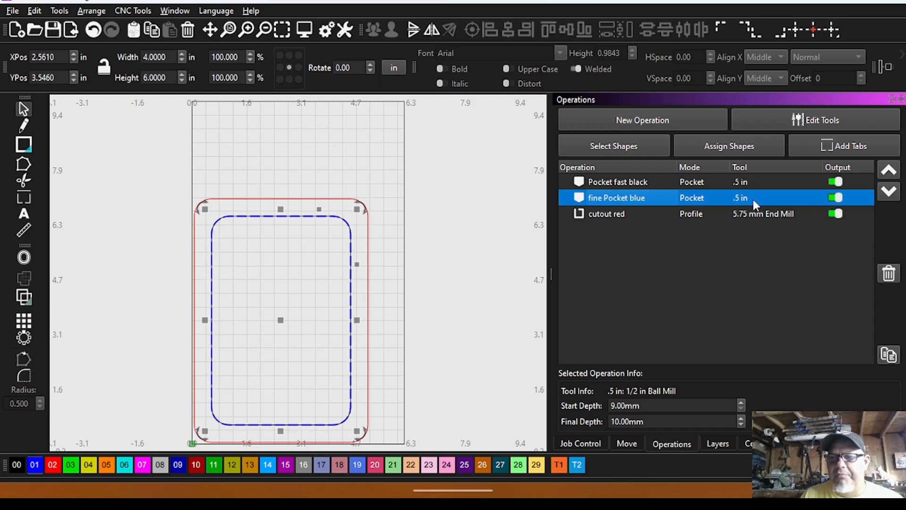
click(508, 183)
click(622, 200)
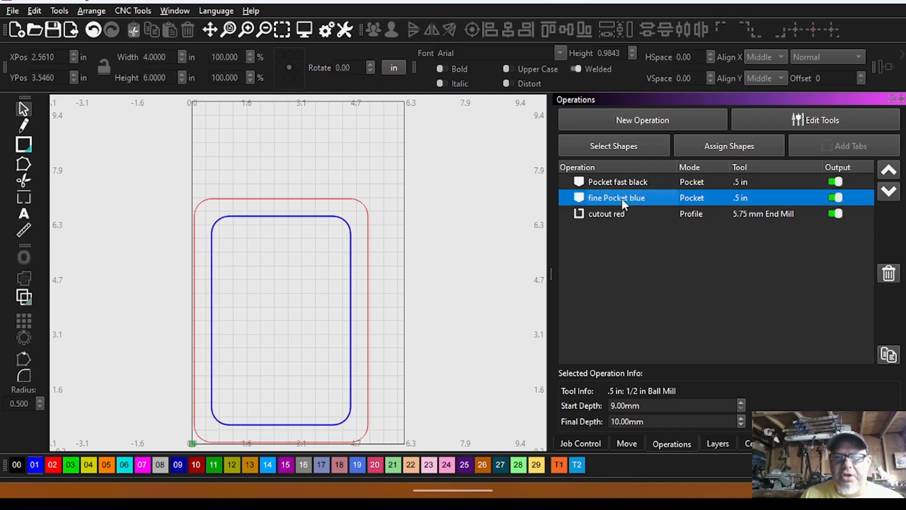
Preview all three operations together and inspect the tray's pocket floor, walls and outer cutout up close.
click(304, 33)
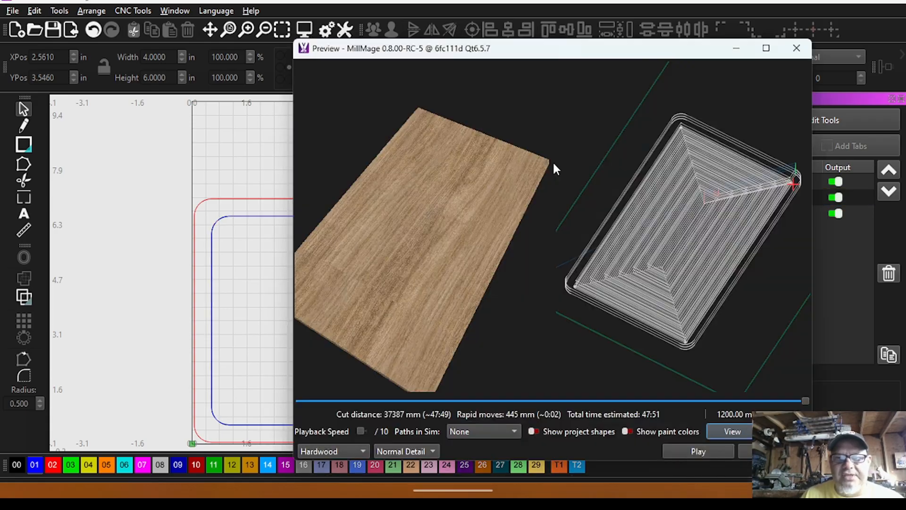
drag(382, 346, 415, 341)
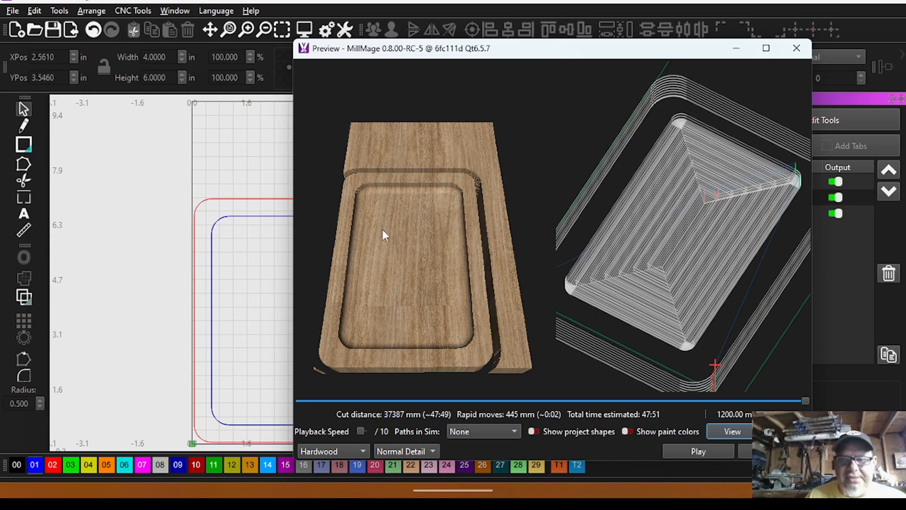
drag(399, 307, 381, 217)
scroll(383, 241, up, 6)
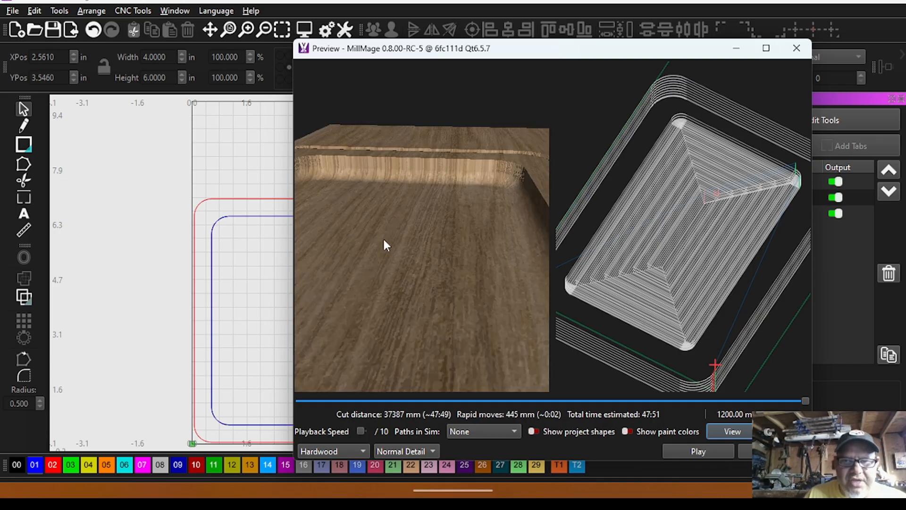
drag(413, 330, 409, 355)
drag(416, 274, 426, 304)
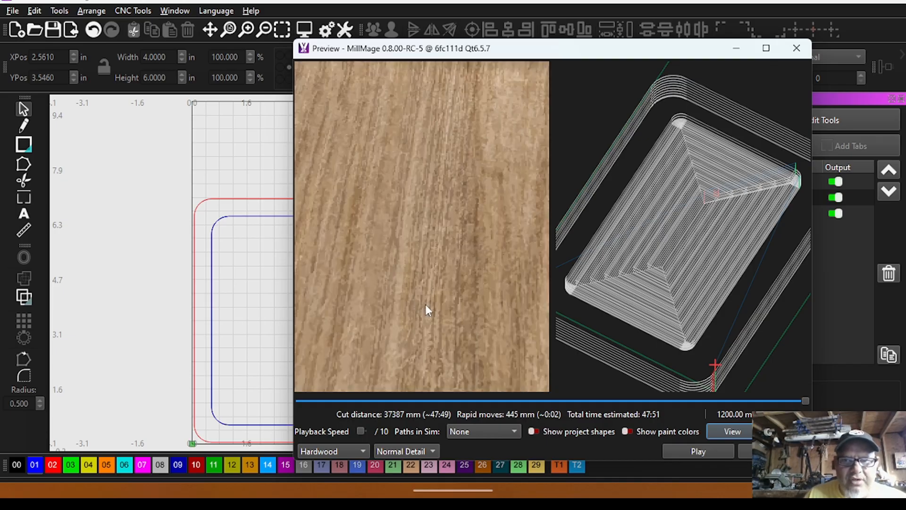
scroll(424, 302, down, 5)
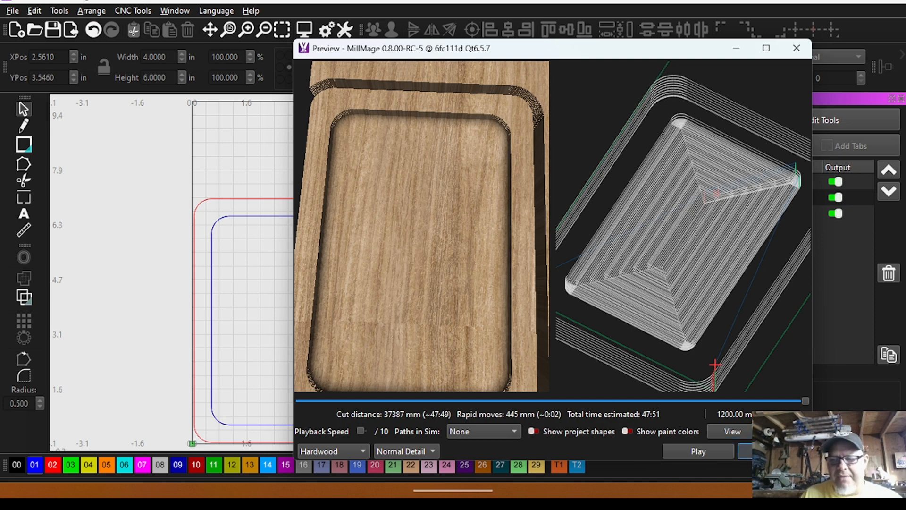
click(746, 451)
Review the machine's tool travel and spindle speed override settings, and return to the operations list.
click(629, 443)
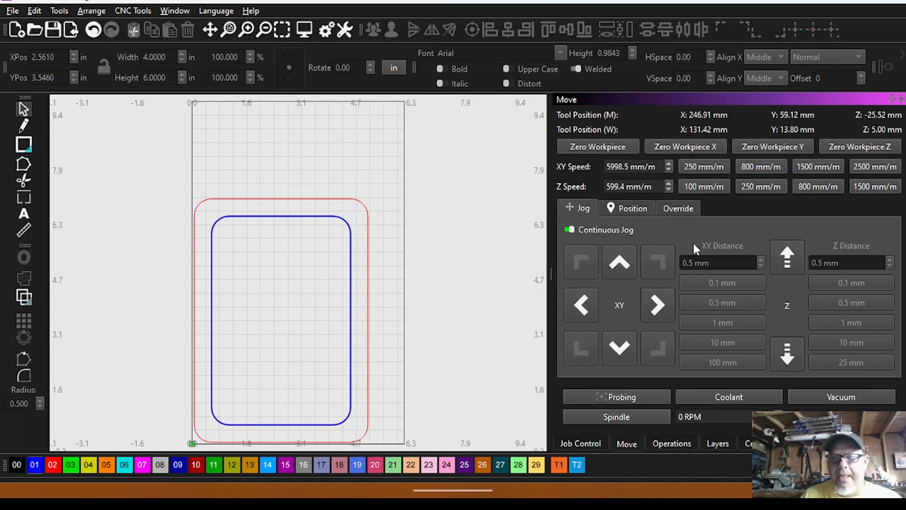
click(675, 208)
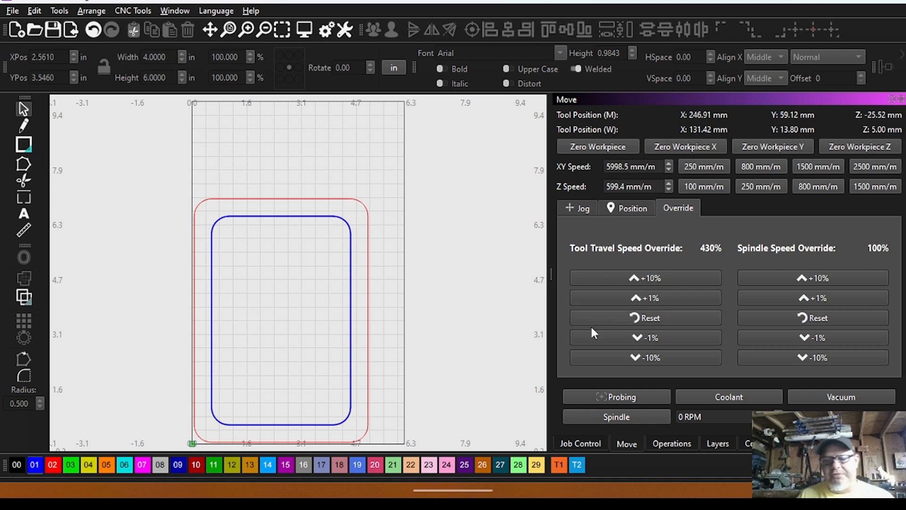
click(670, 444)
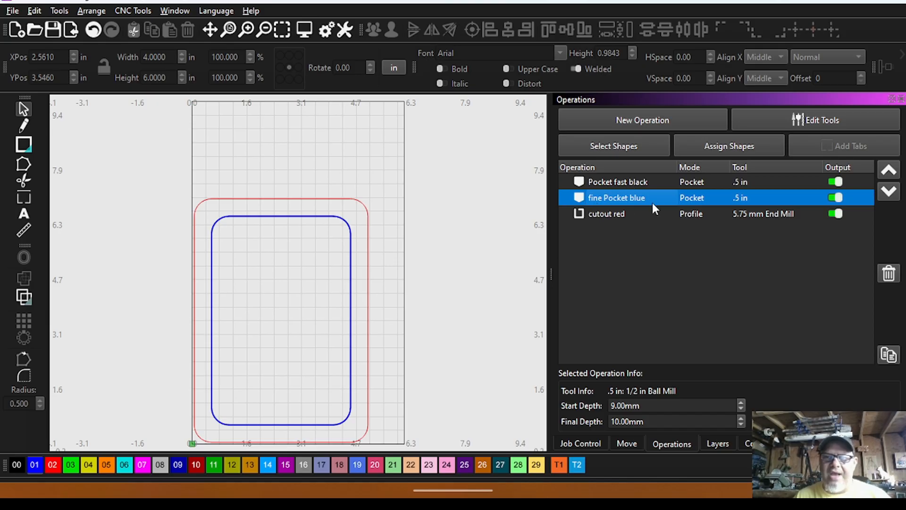
Select the cutout red operation and preview the complete tray job.
click(610, 216)
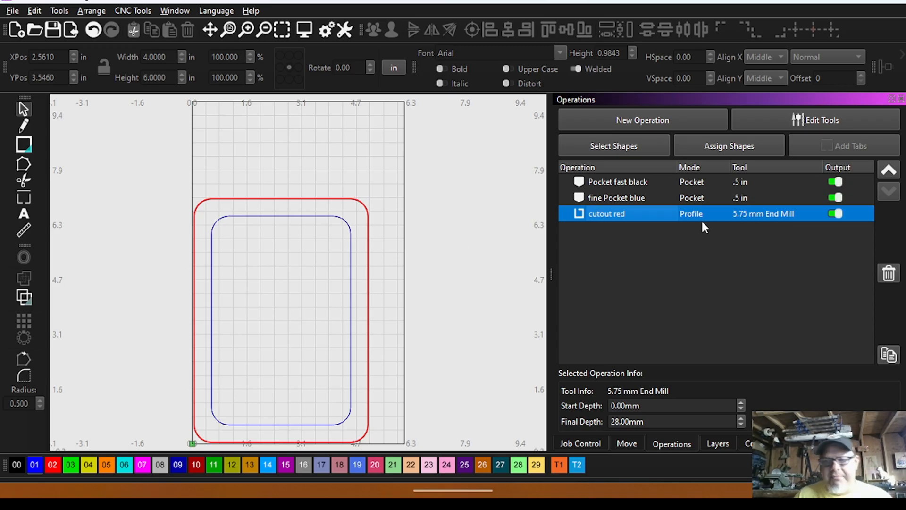
click(304, 29)
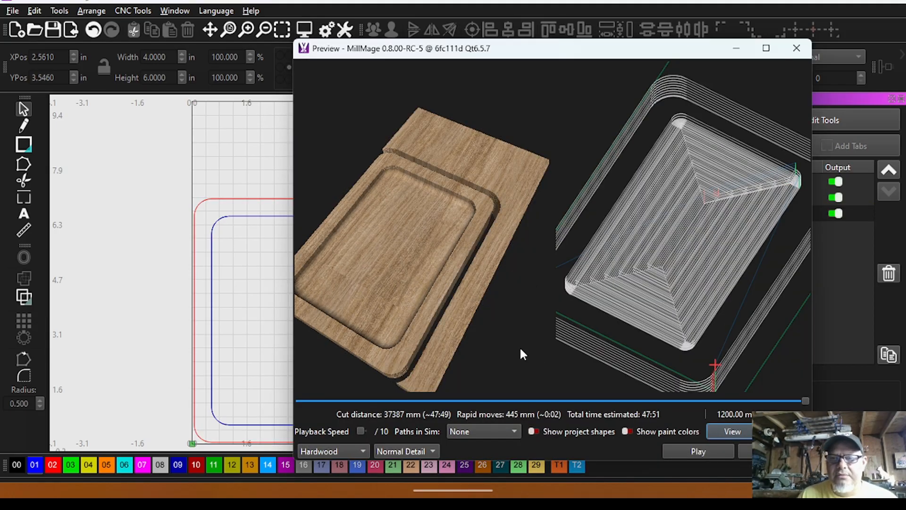
click(774, 451)
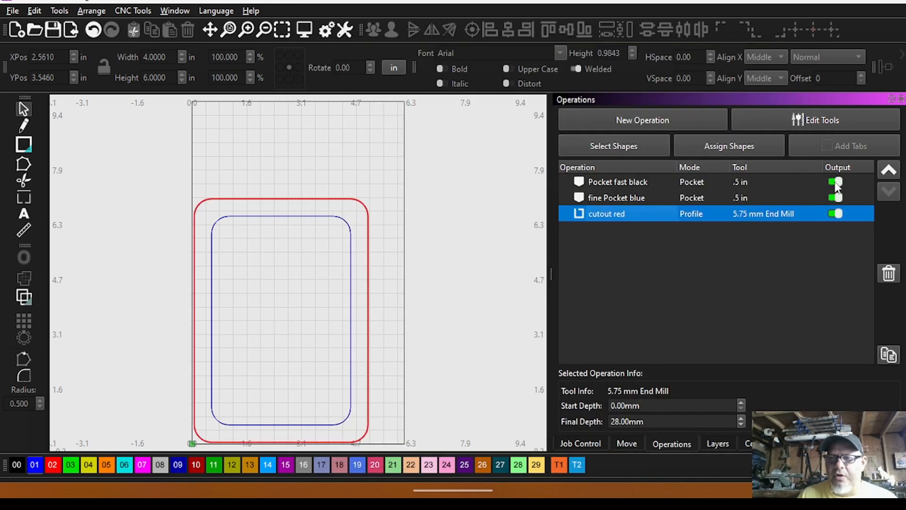
Turn off the output of both pocket operations and preview the cutout red profile on its own.
click(835, 197)
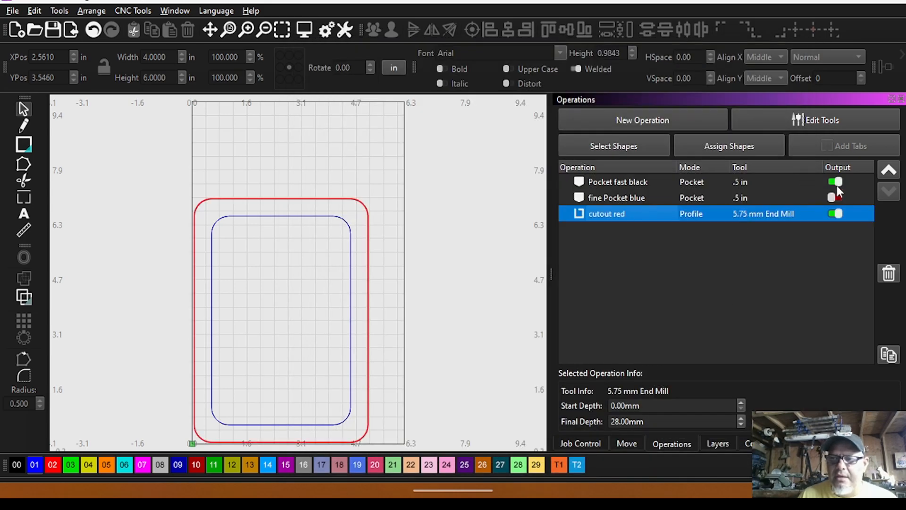
click(305, 30)
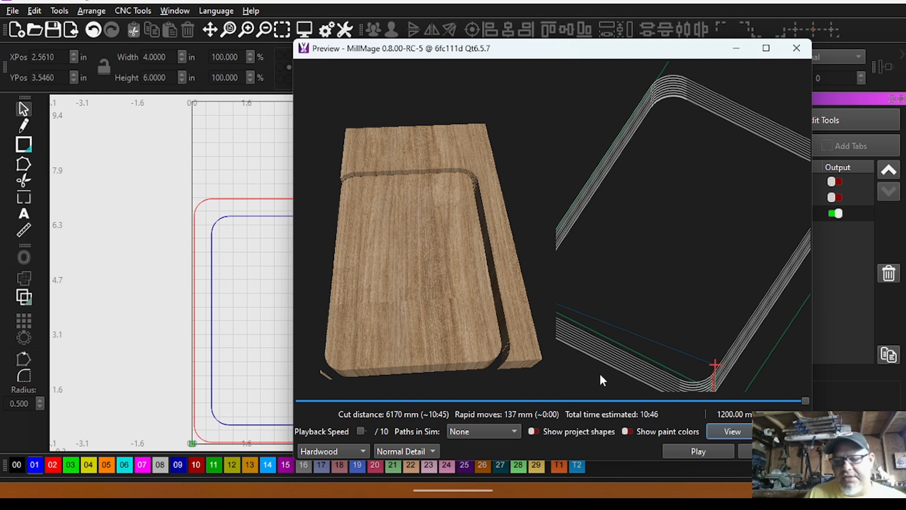
click(774, 451)
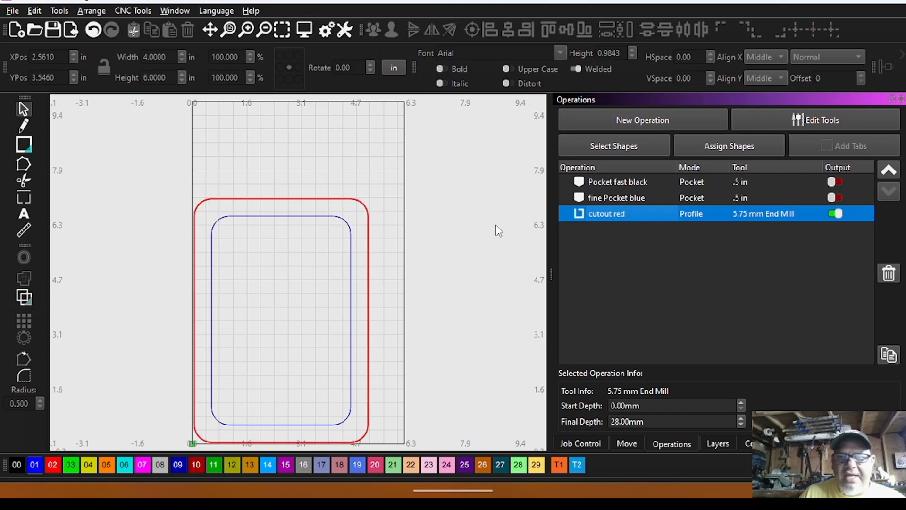
Turn both pocket outputs back on, and switch off fine Pocket blue and cutout red to isolate Pocket fast black.
click(834, 197)
click(834, 182)
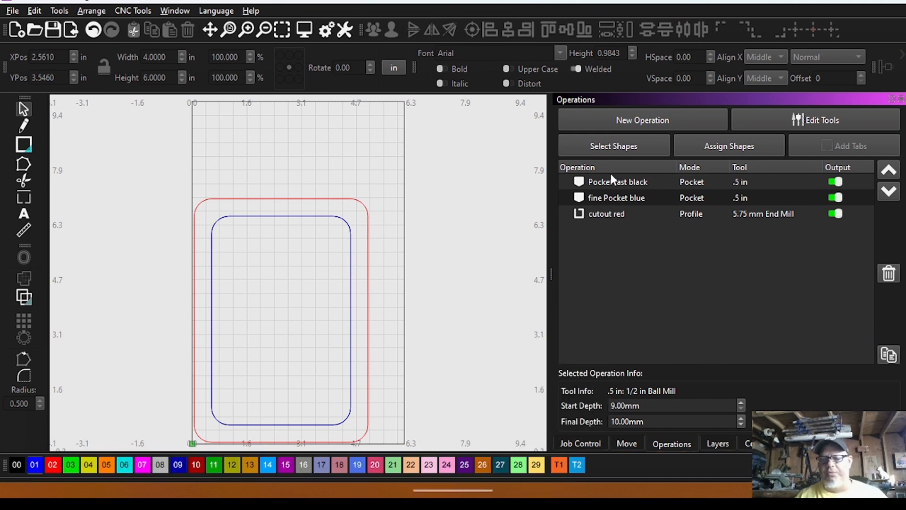
click(628, 184)
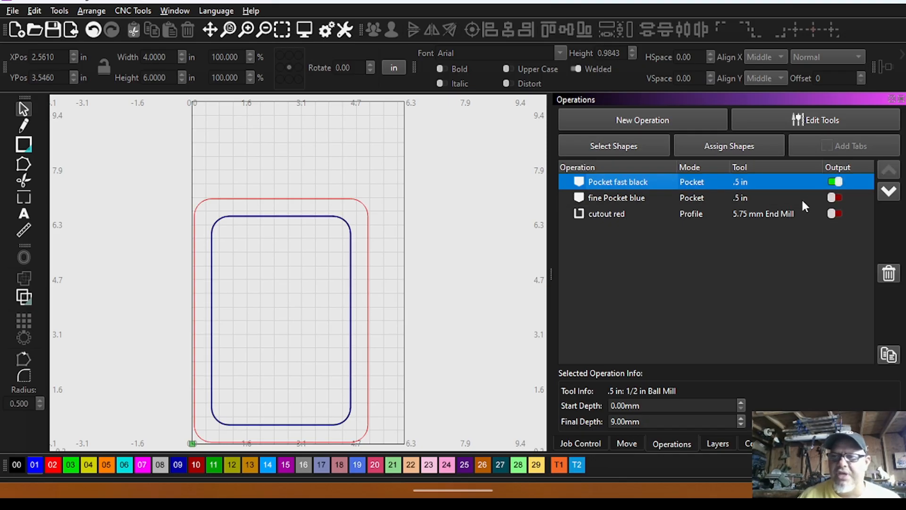
click(835, 197)
click(836, 213)
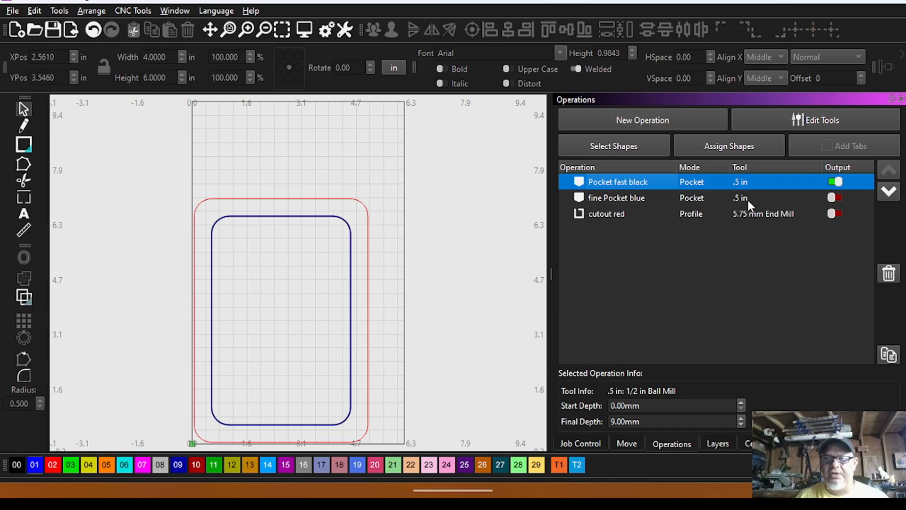
Switch the output from Pocket fast black to fine Pocket blue, and move fine Pocket blue down and back up in the order.
click(834, 198)
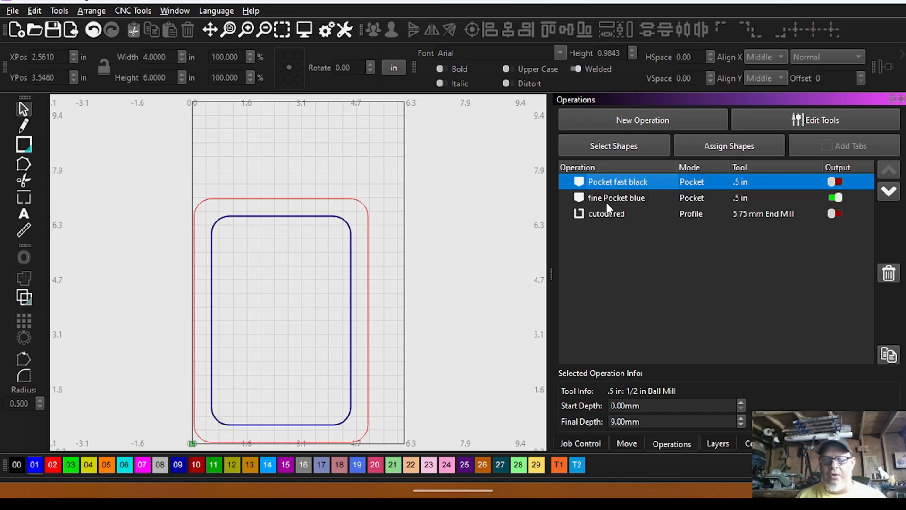
click(693, 190)
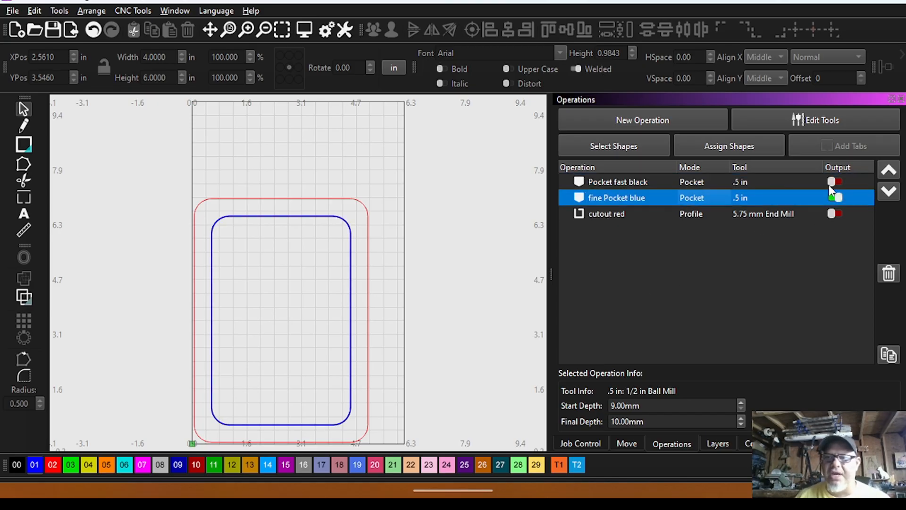
click(888, 190)
click(890, 173)
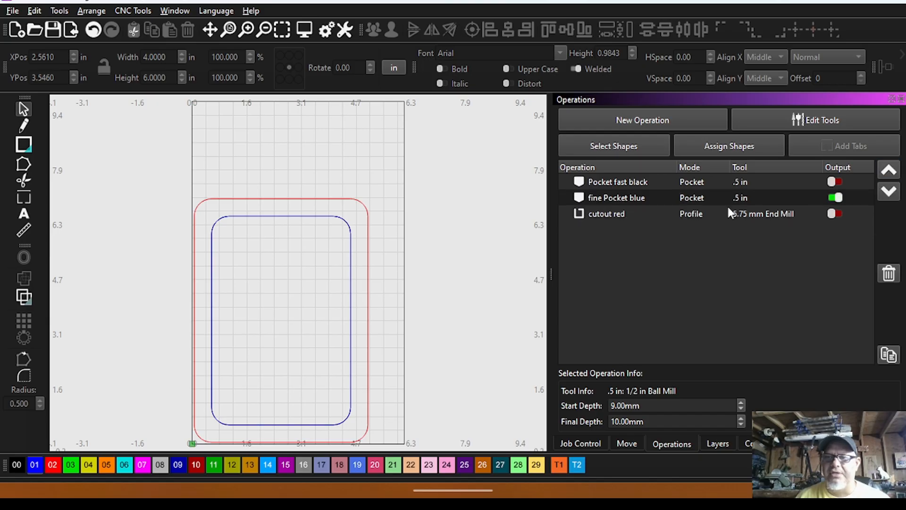
Move fine Pocket blue above Pocket fast black in the operation order, and return it below.
click(602, 197)
click(889, 170)
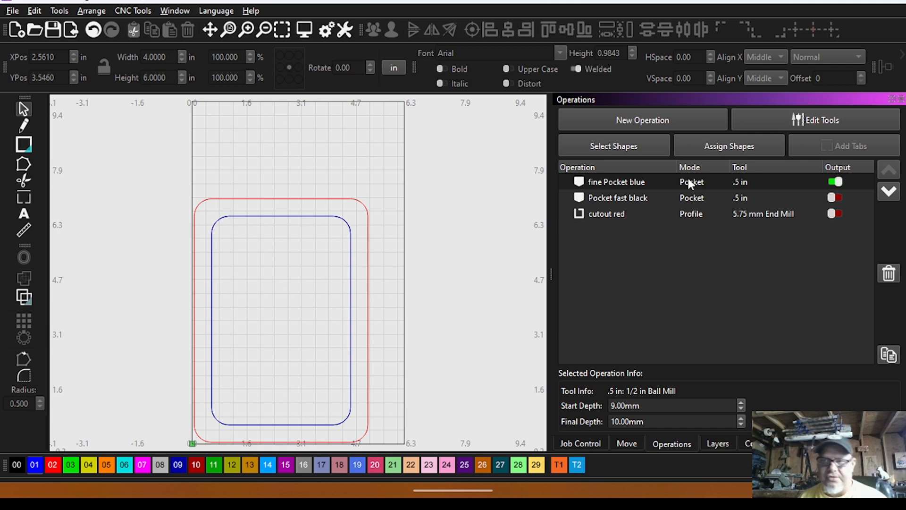
click(644, 179)
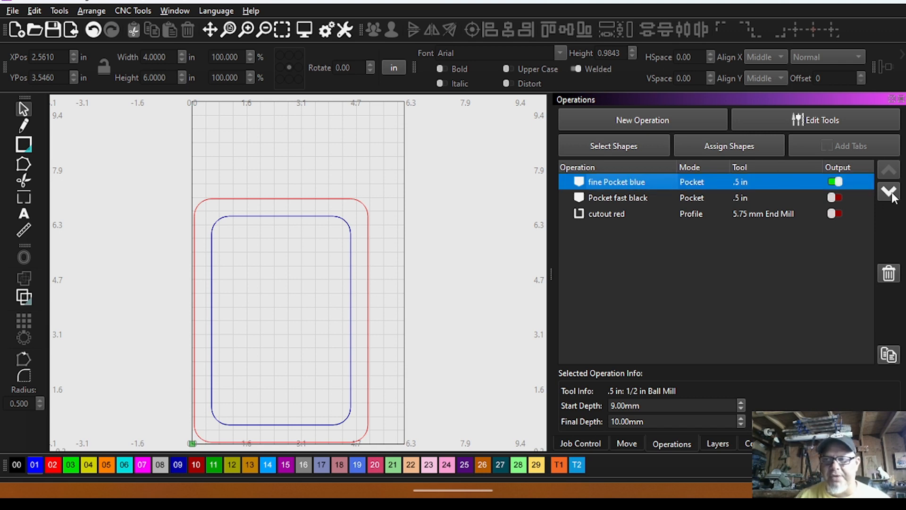
click(889, 191)
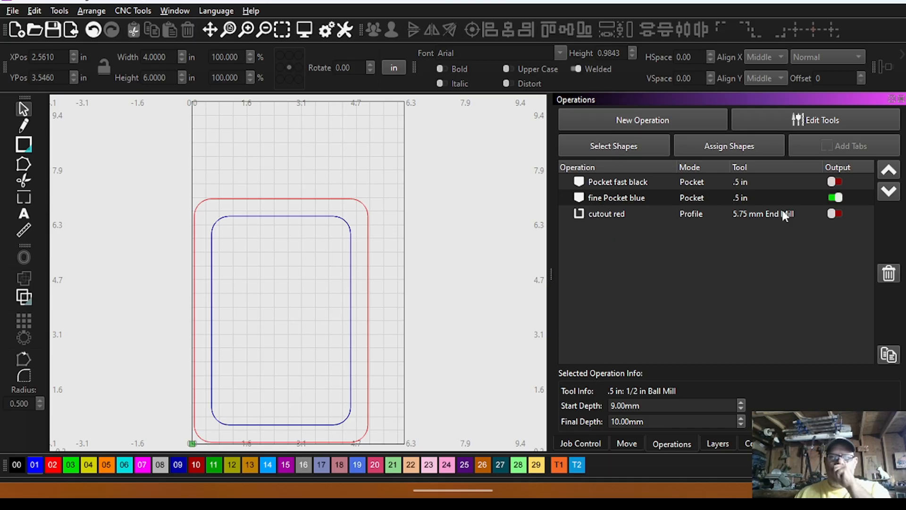
Switch the output from fine Pocket blue to Pocket fast black and bring up the job controls.
click(835, 197)
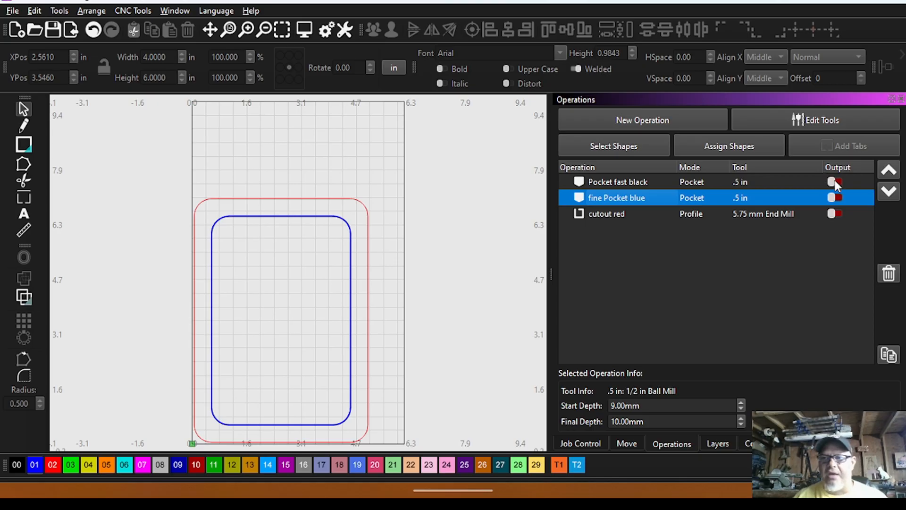
click(592, 444)
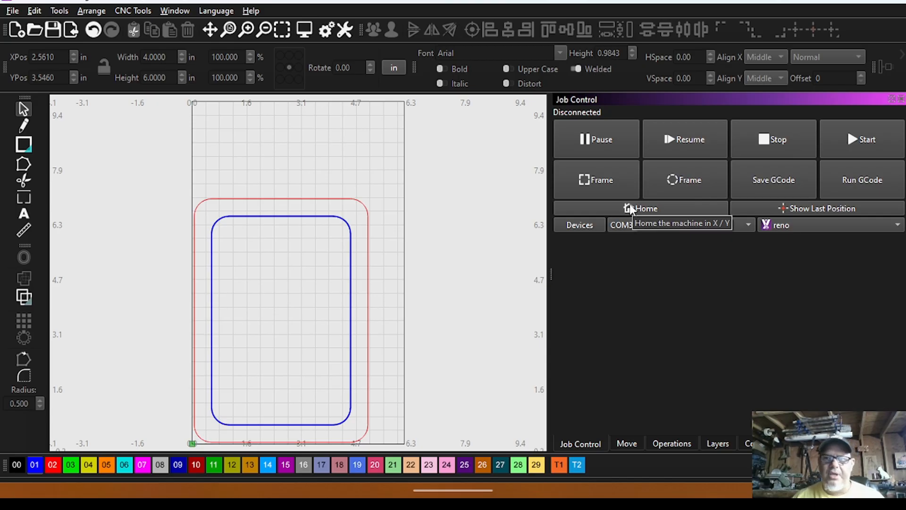
Go through the probing wizard for the XYZ Probe Block on the -Z axis only, review the Z probing settings, and finish it.
click(626, 444)
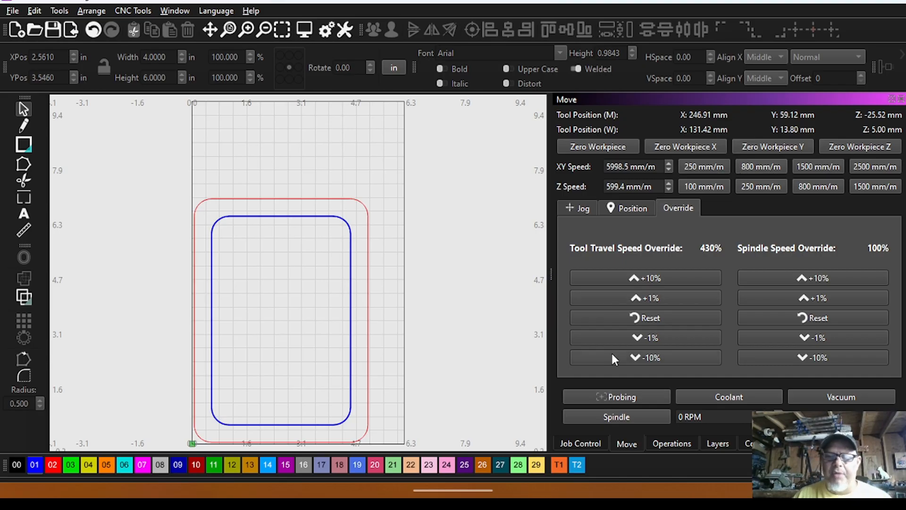
click(625, 397)
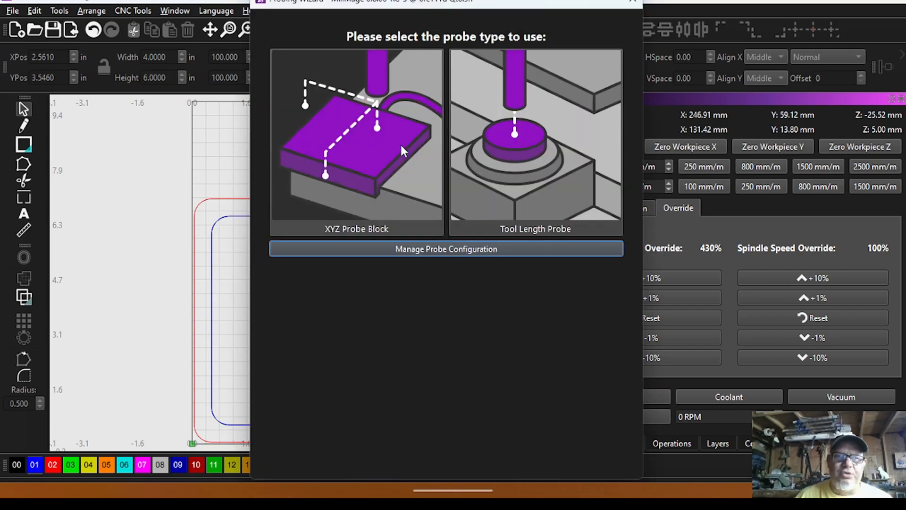
click(377, 129)
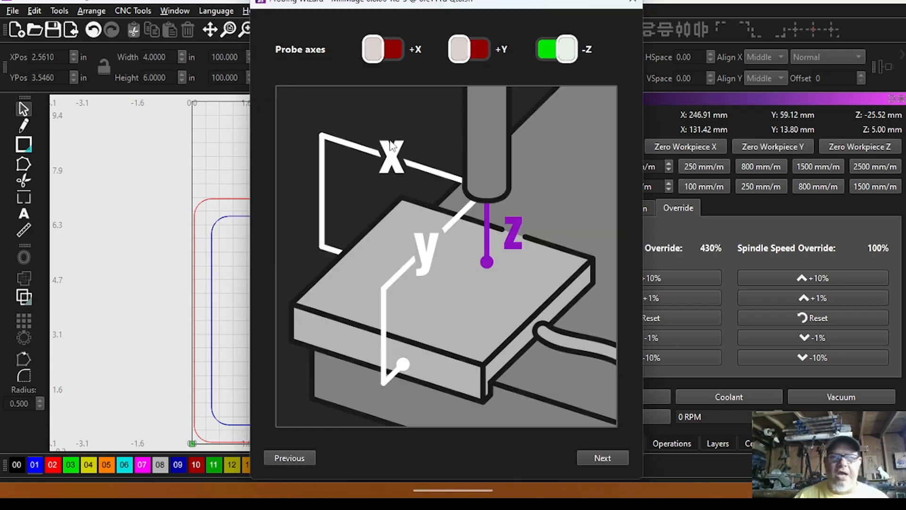
click(605, 458)
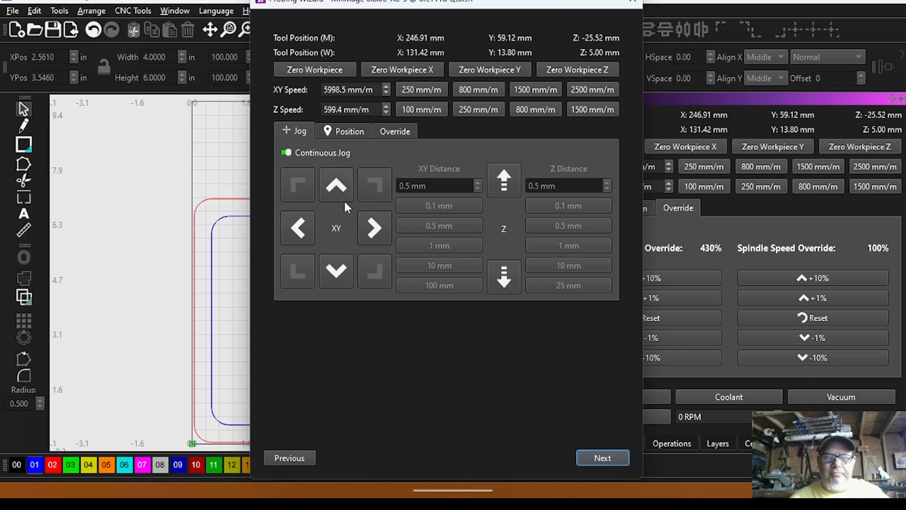
click(605, 458)
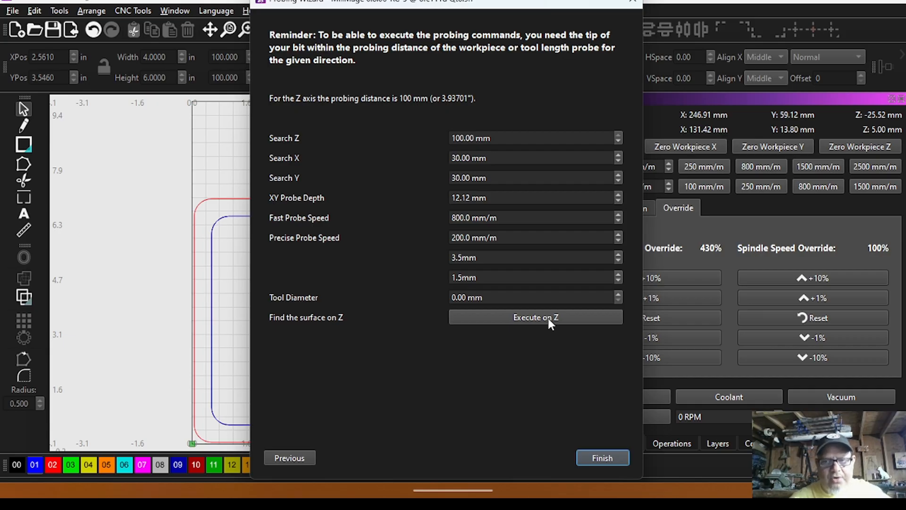
click(603, 458)
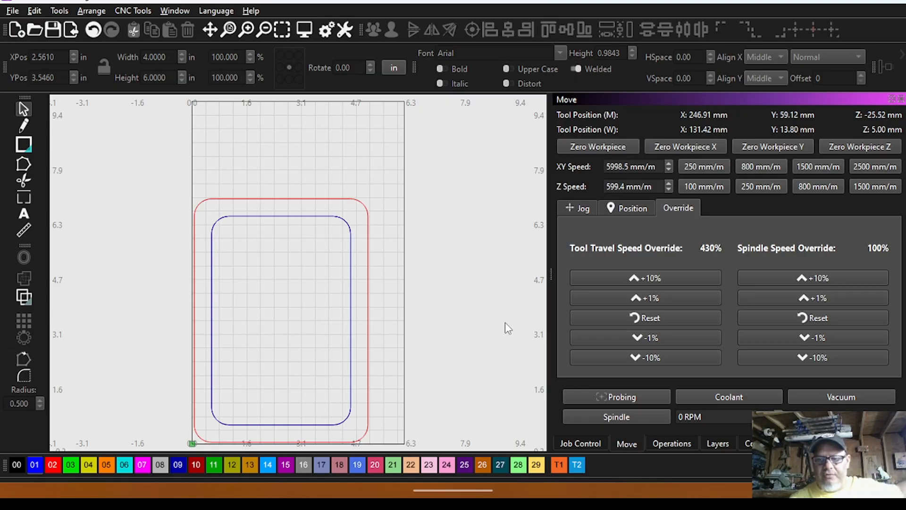
Switch the output from Pocket fast black to fine Pocket blue and bring up the job controls.
click(600, 440)
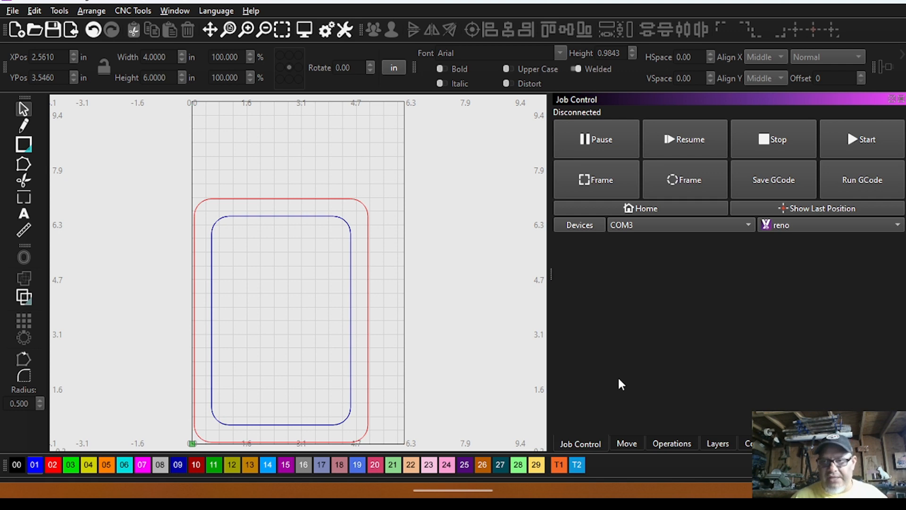
click(666, 444)
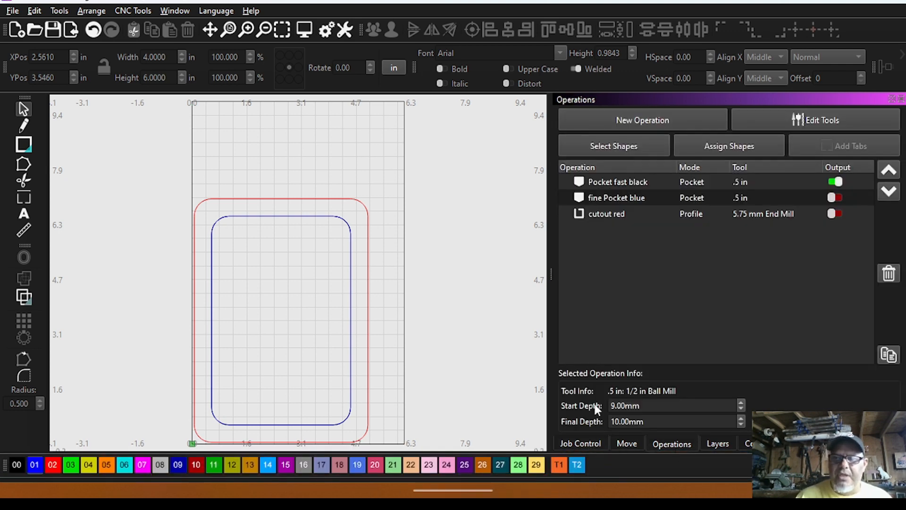
click(837, 182)
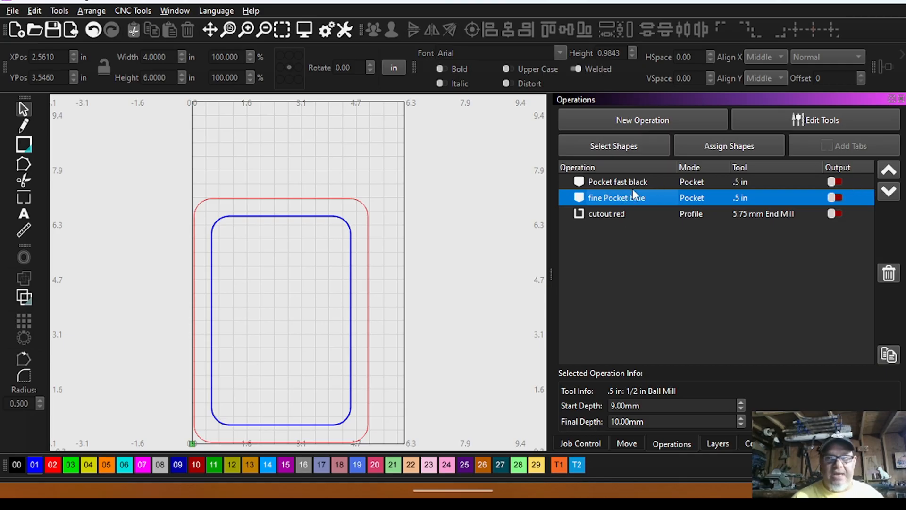
click(836, 198)
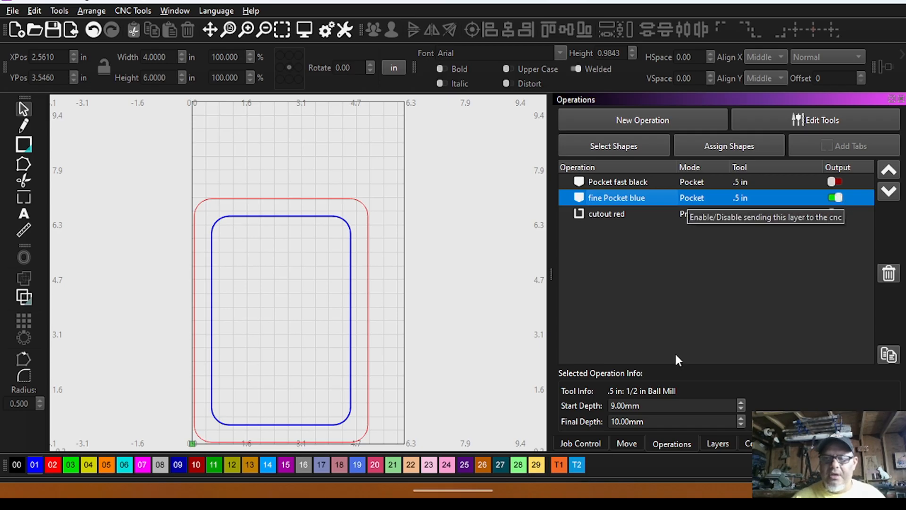
click(585, 444)
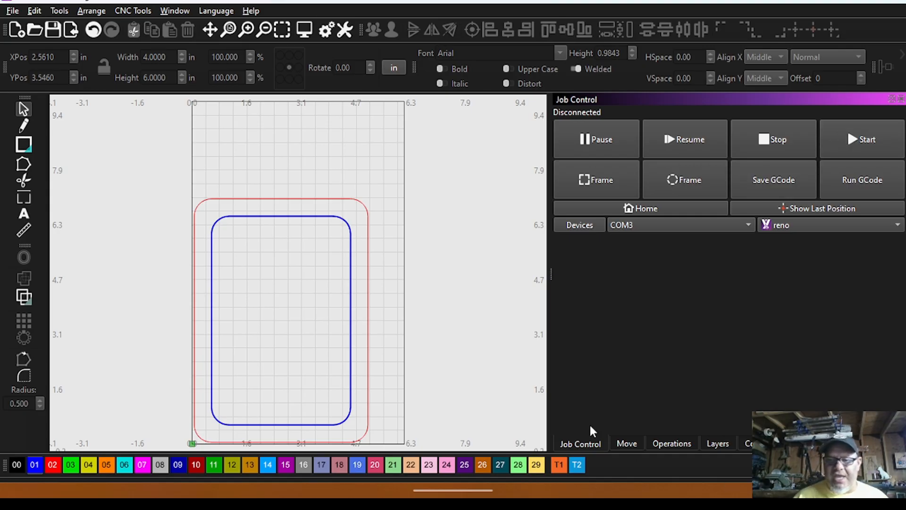
Turn off the output of fine Pocket blue, and check the job controls before returning to the operations.
click(671, 444)
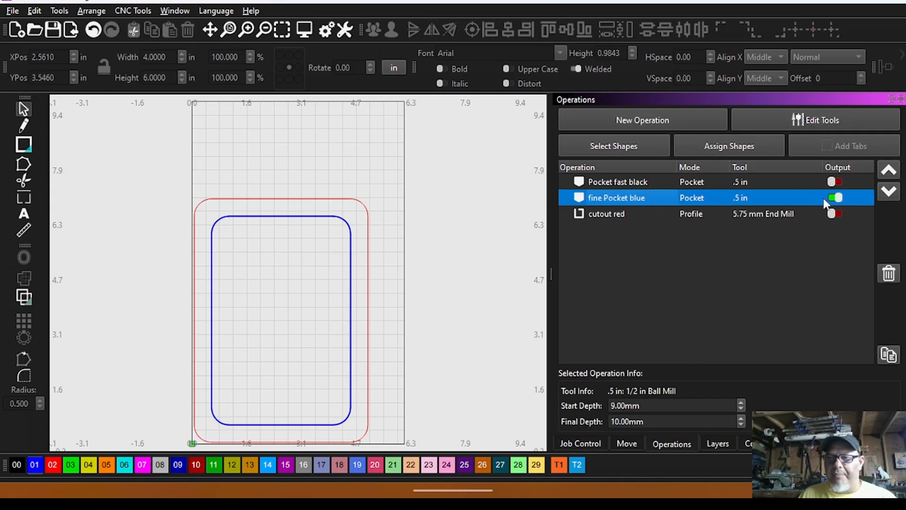
click(839, 197)
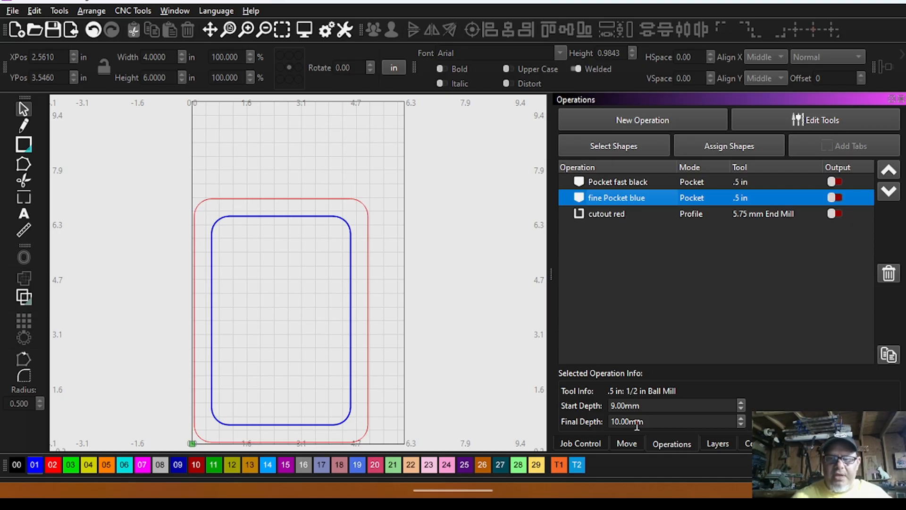
click(581, 442)
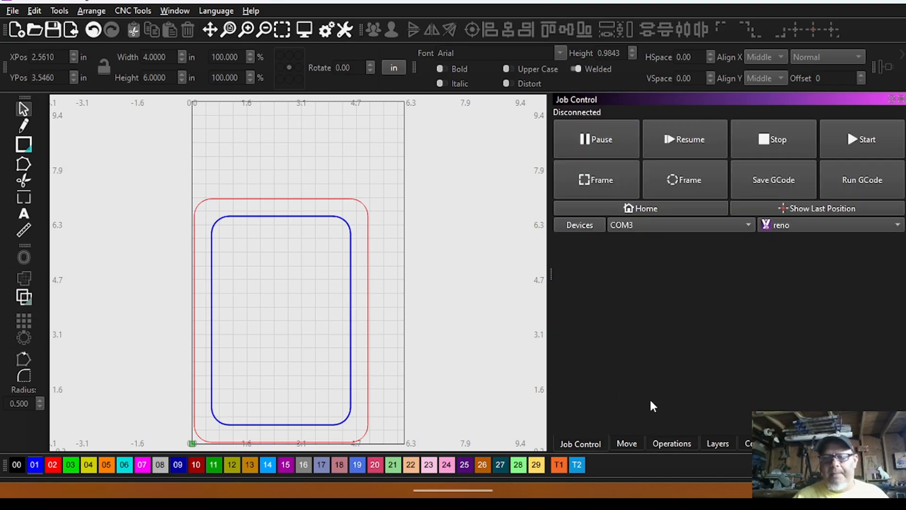
click(675, 444)
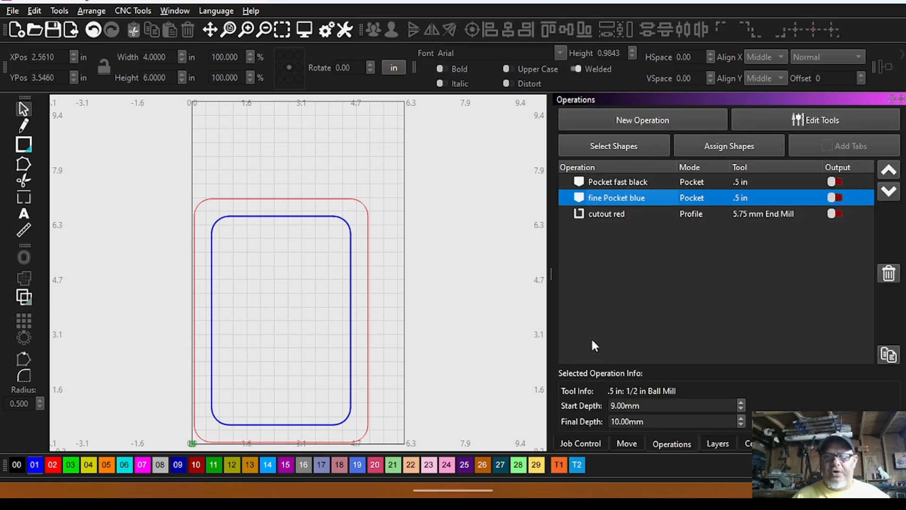
Run through the XYZ Probe Block wizard again for Z-only probing after a tool change, and finish it.
click(627, 446)
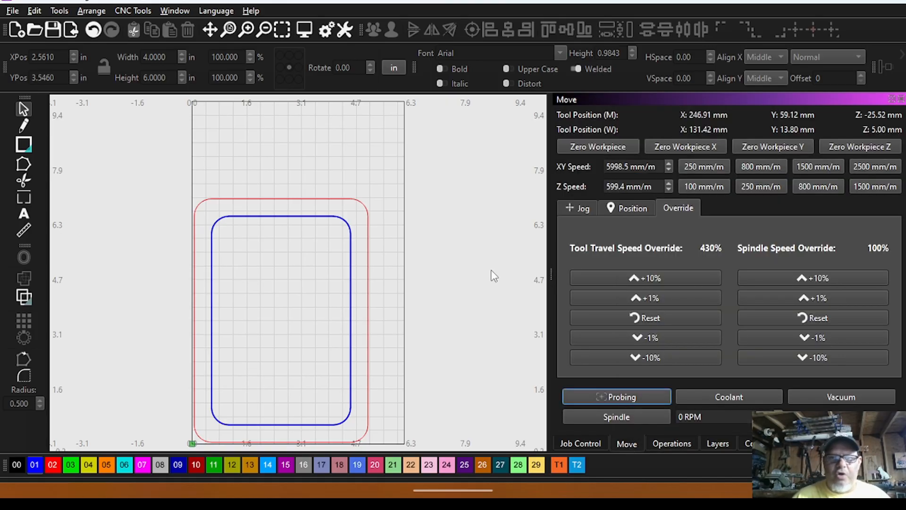
click(623, 397)
click(373, 168)
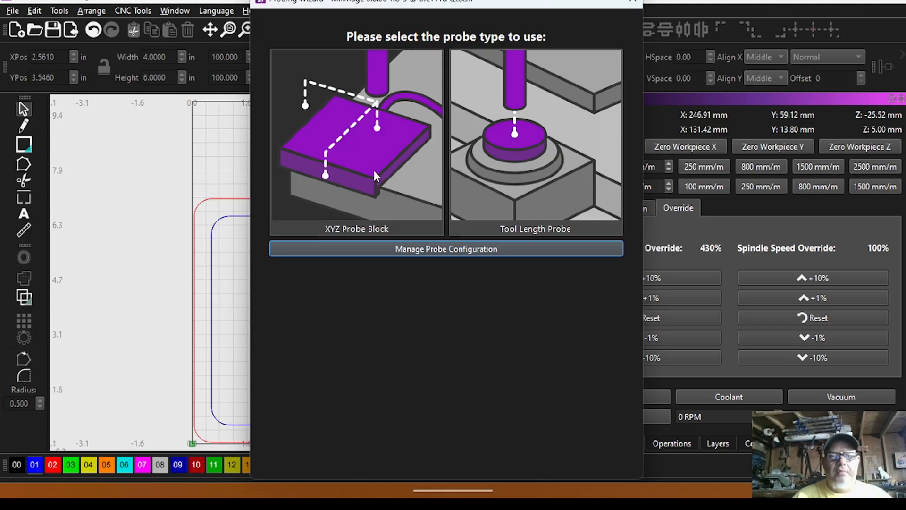
click(596, 457)
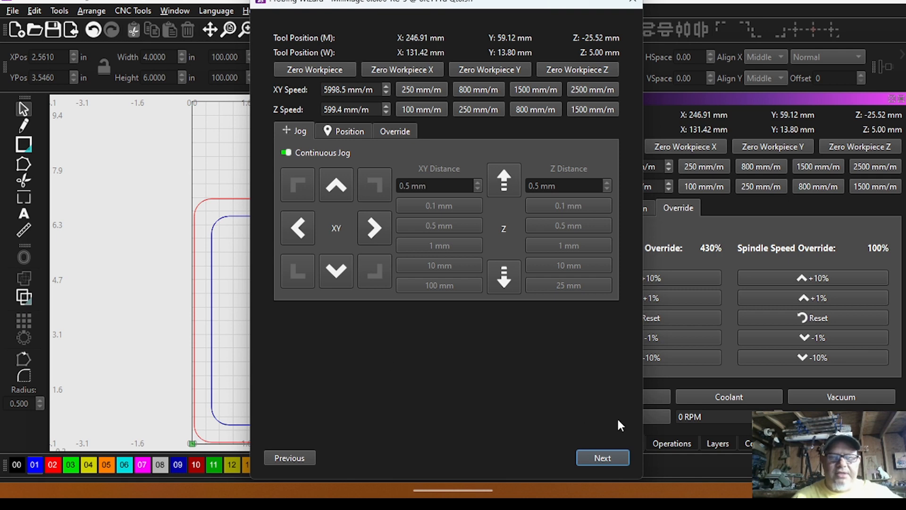
click(608, 456)
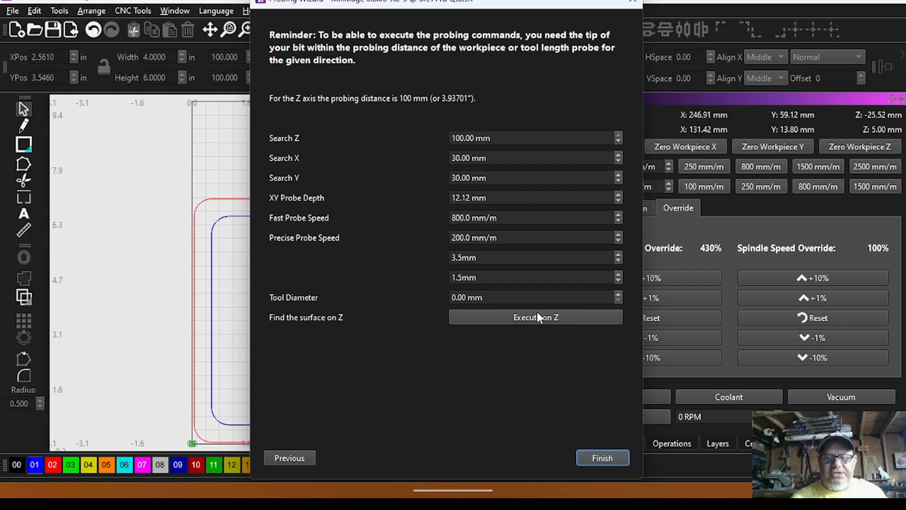
click(608, 457)
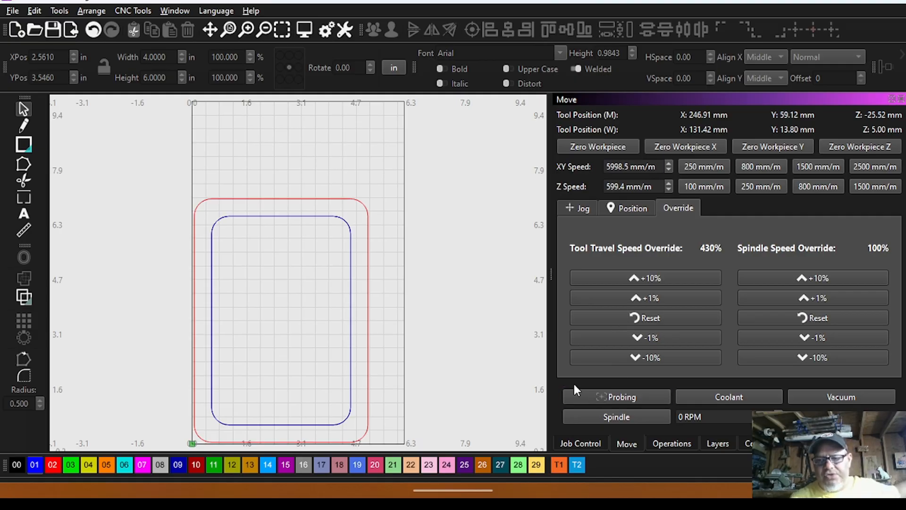
Toggle the outputs of the two pocket operations, leaving only fine Pocket blue enabled, and bring up the job controls.
click(587, 445)
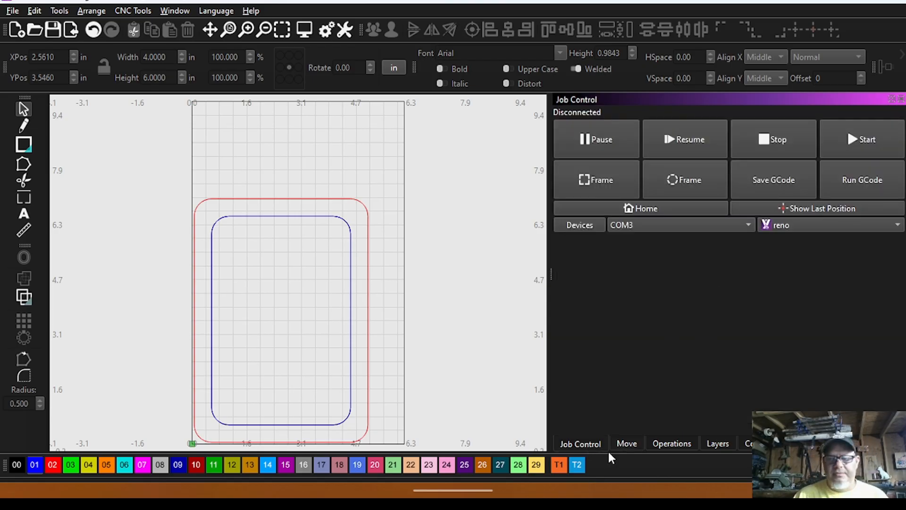
click(654, 444)
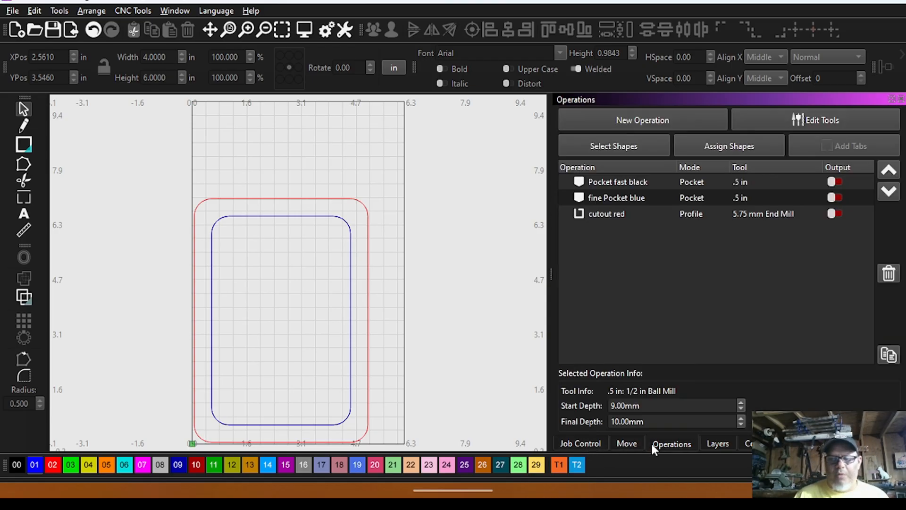
click(834, 182)
click(834, 197)
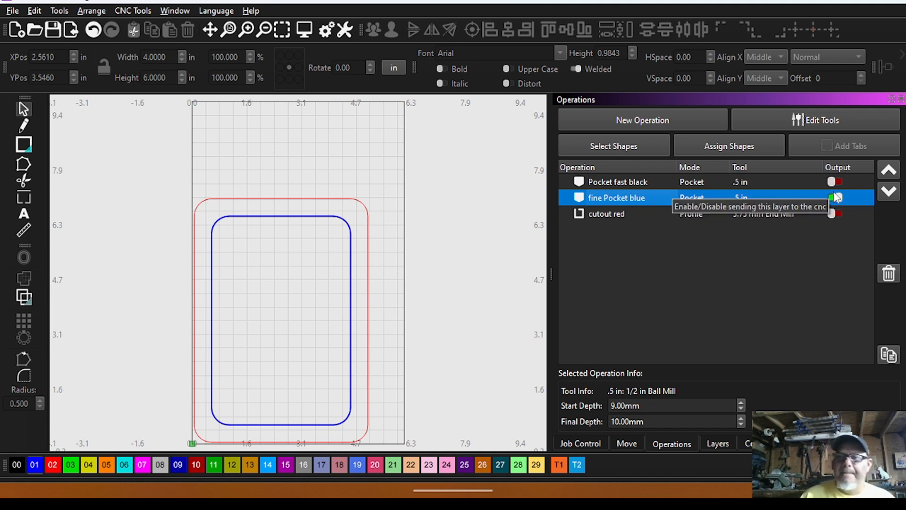
click(835, 198)
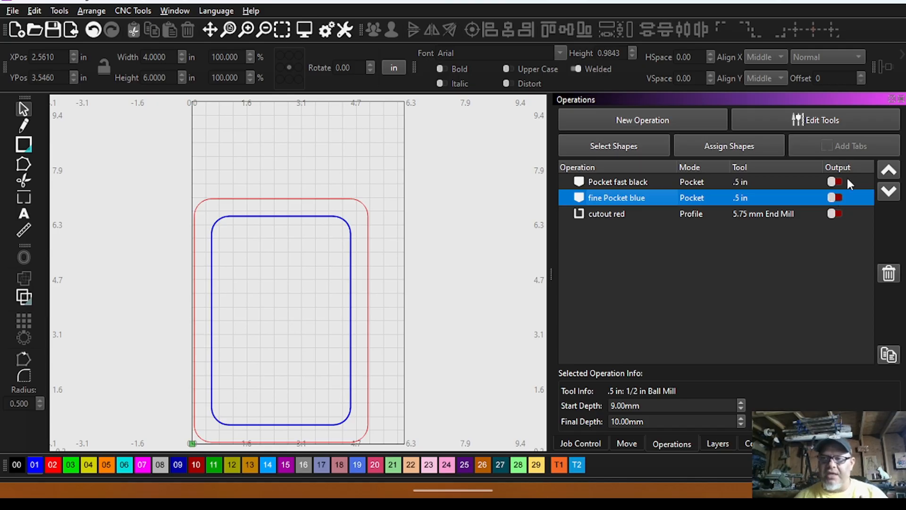
click(837, 182)
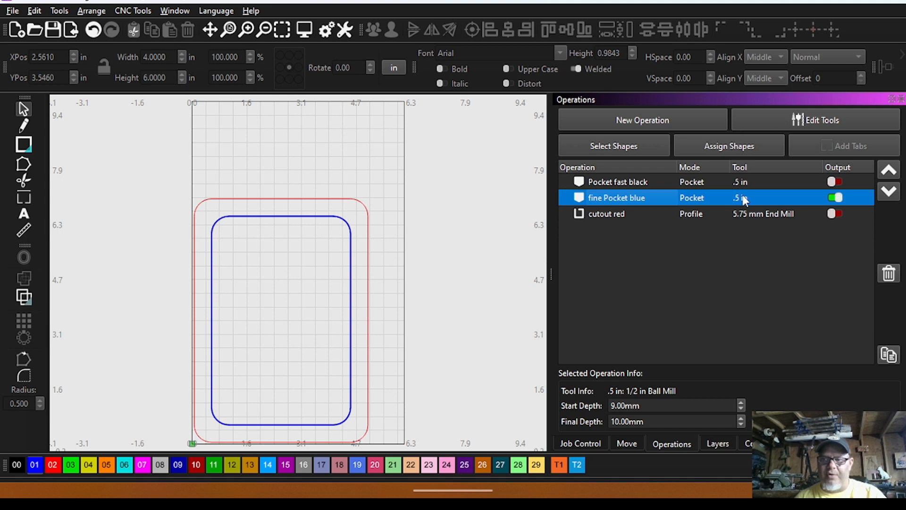
click(578, 444)
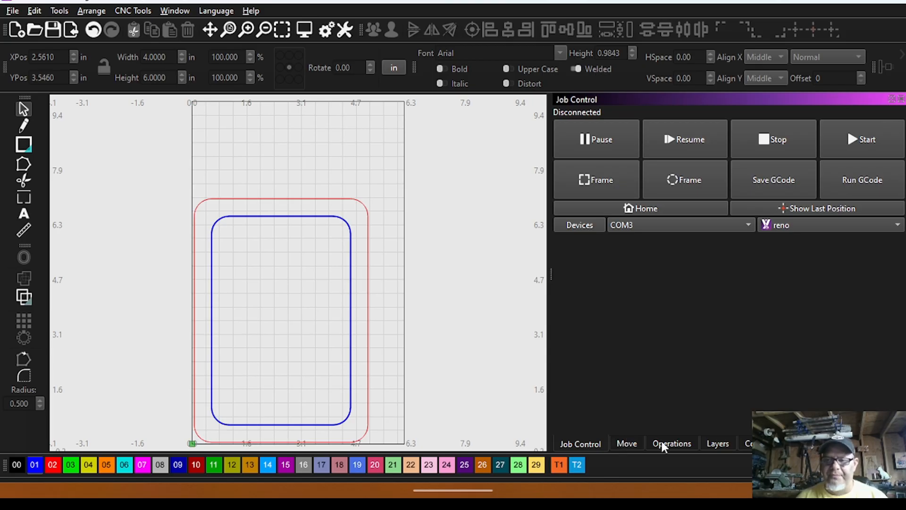
Switch the output from fine Pocket blue to cutout red and select the cutout red operation.
click(673, 445)
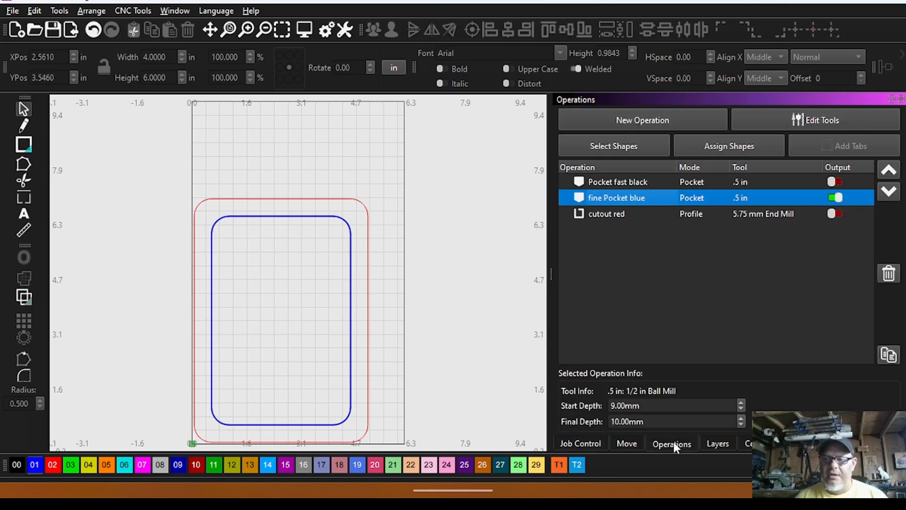
click(836, 197)
click(836, 213)
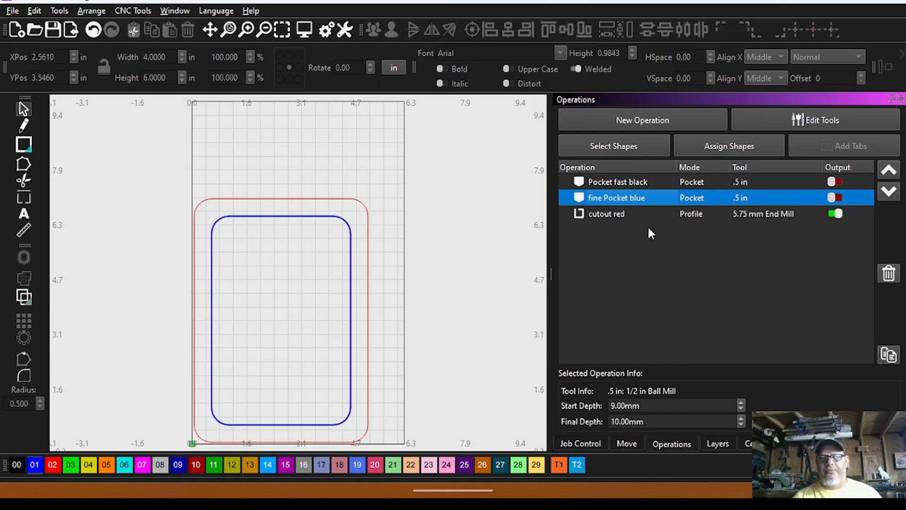
click(633, 216)
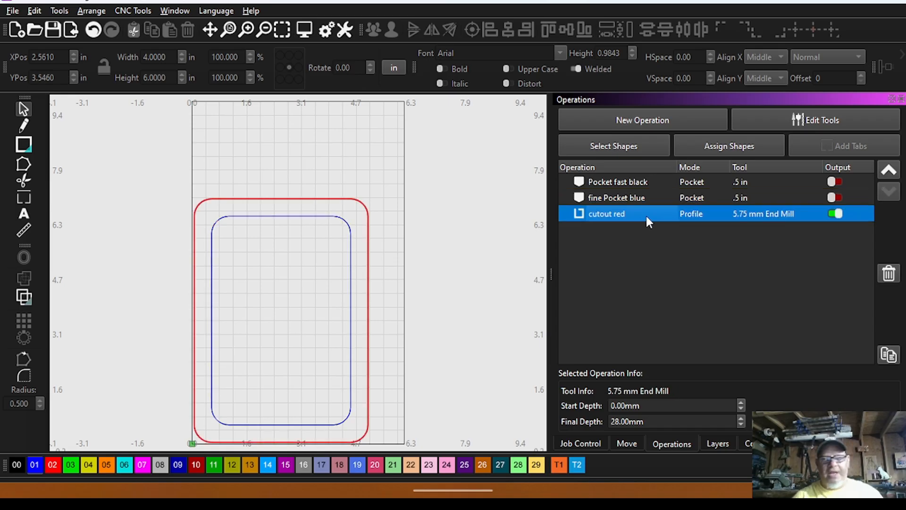